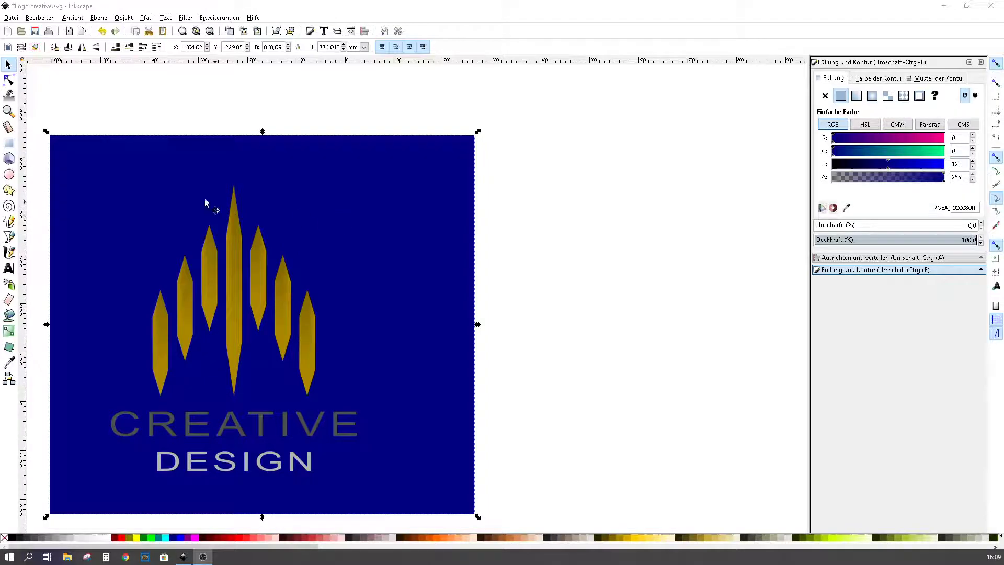
Step: Select the whole CREATIVE DESIGN reference logo and scale it down to a small copy
left_click_drag(40, 109, 513, 505)
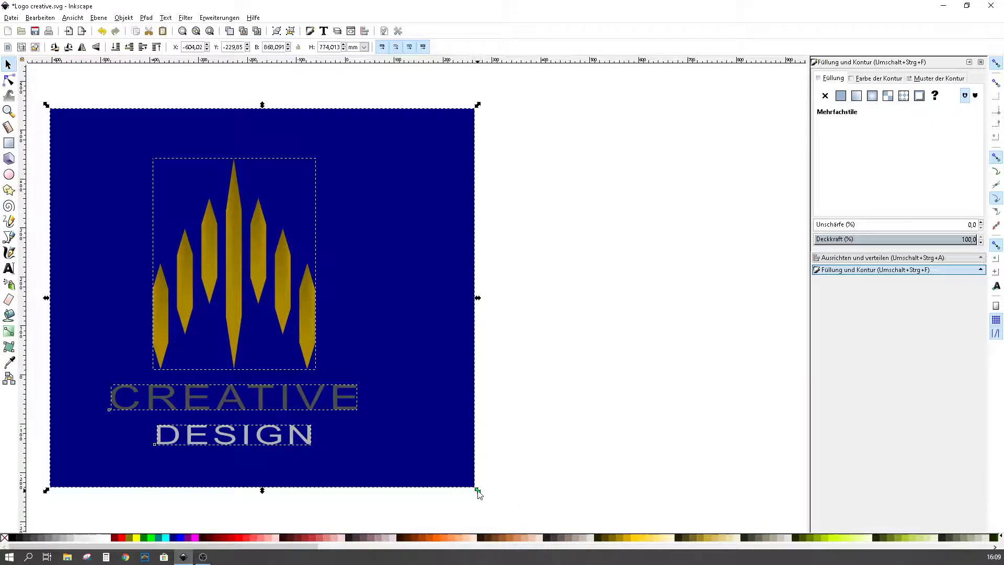
left_click_drag(478, 490, 238, 282)
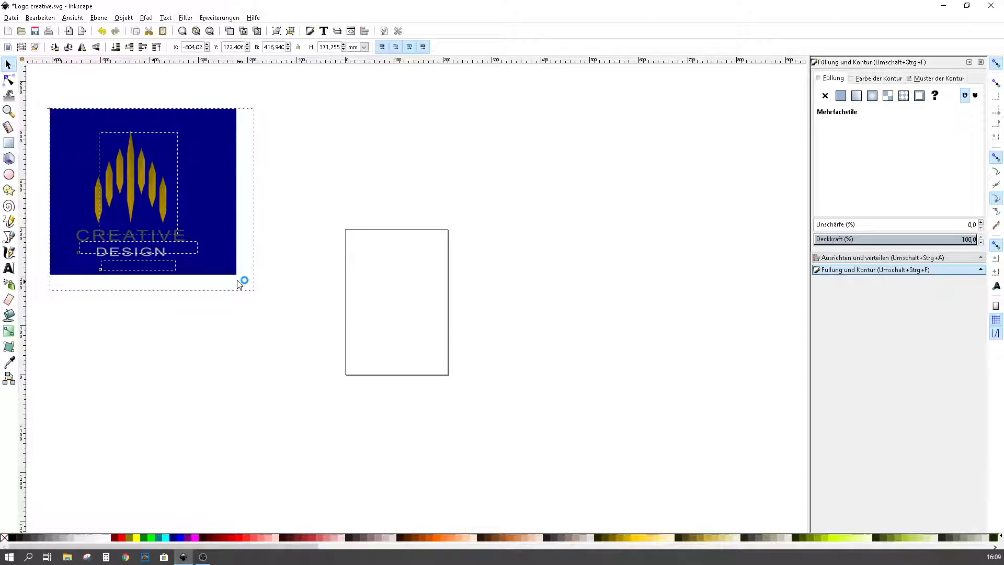
left_click(158, 335)
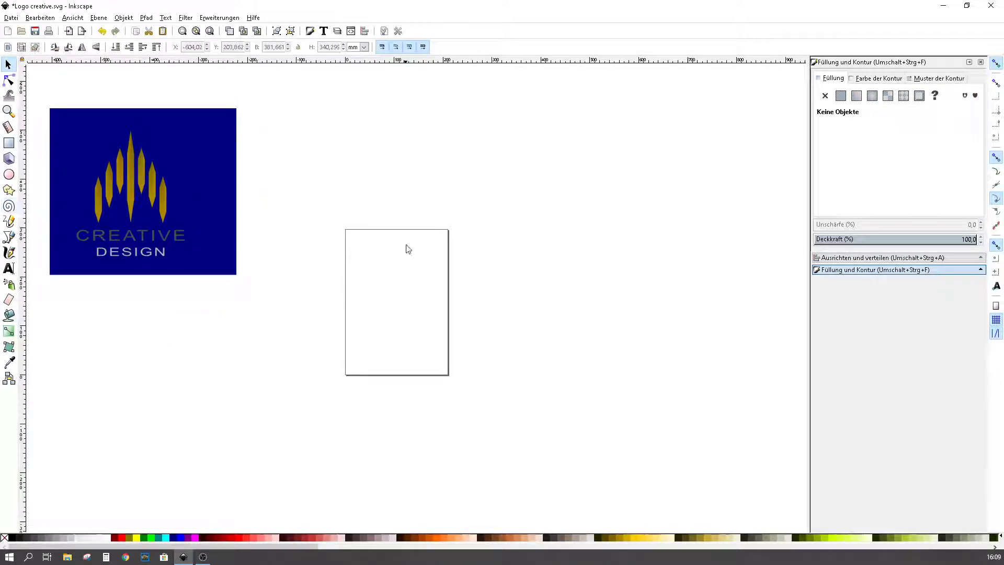
Step: Turn off 'Show page border' in Document Properties
left_click(11, 18)
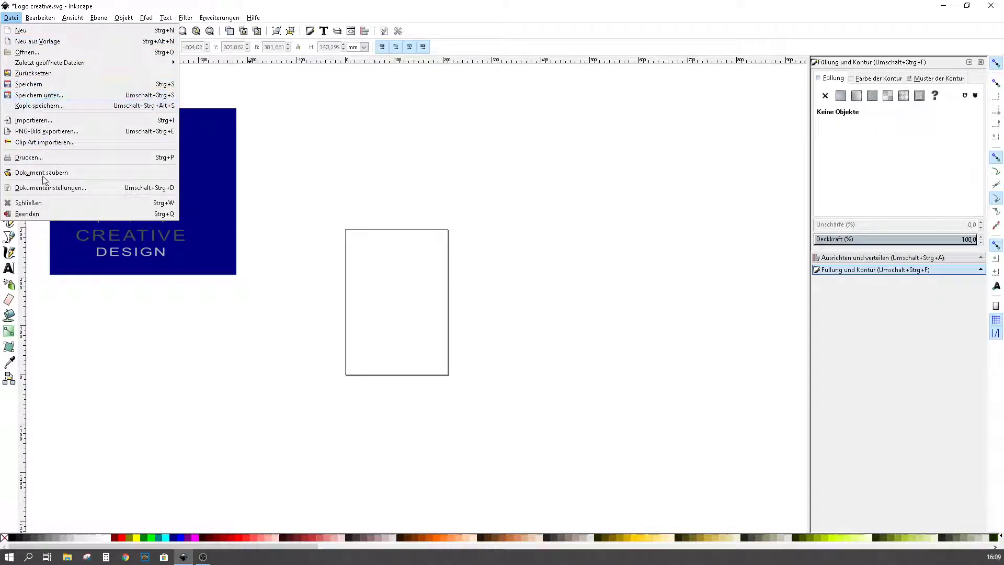
left_click(45, 189)
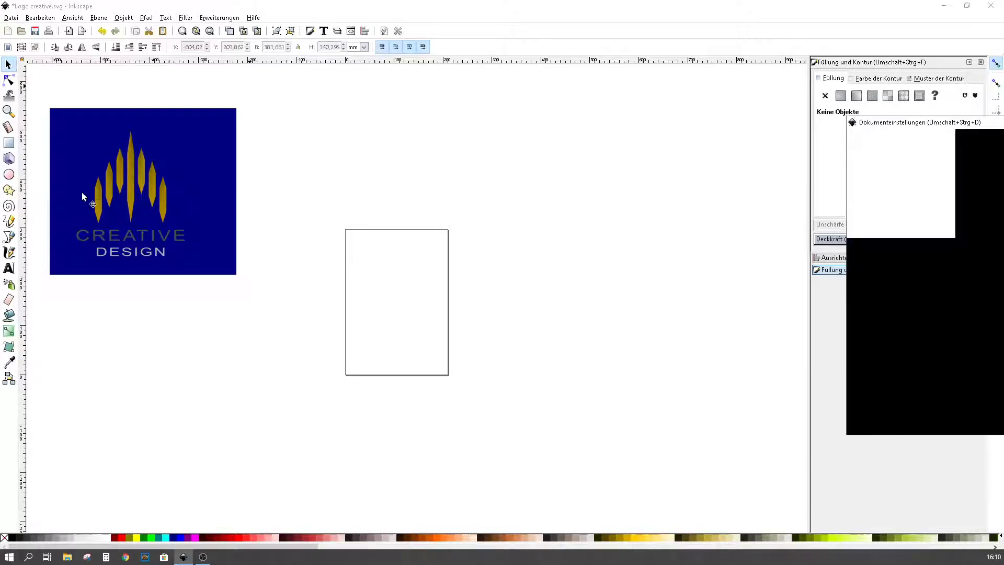
mouse_move(890, 135)
left_mouse_down()
mouse_move(888, 124)
mouse_move(565, 106)
left_mouse_up()
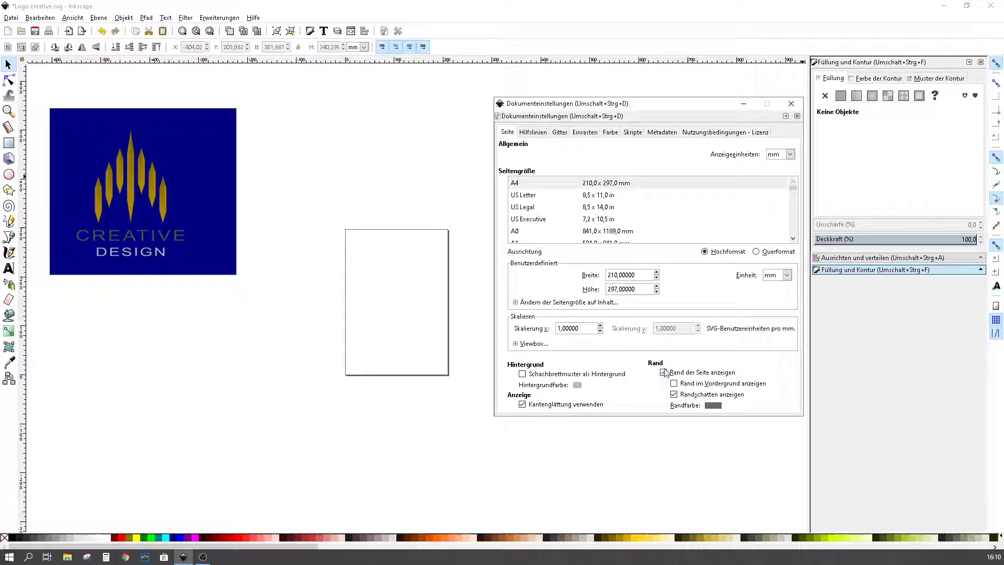
left_click(663, 372)
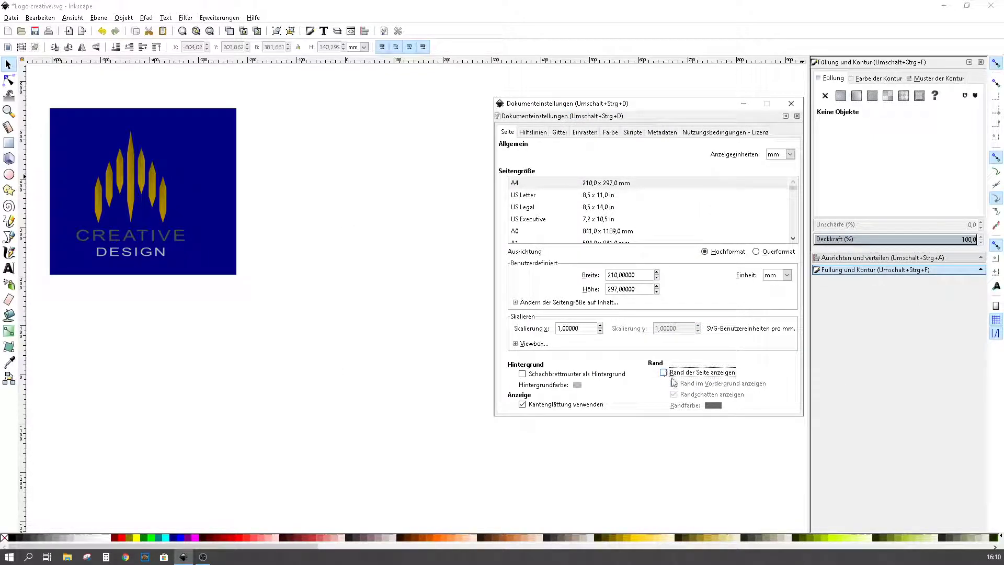
left_click(792, 104)
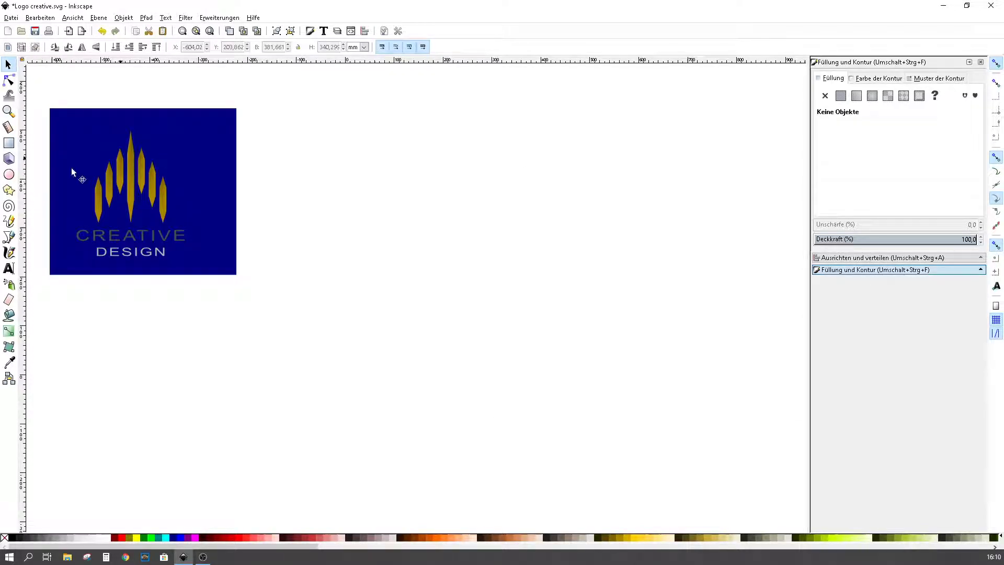
Step: Draw a large six-cornered dark-blue hexagon right of the reference logo
left_click(9, 191)
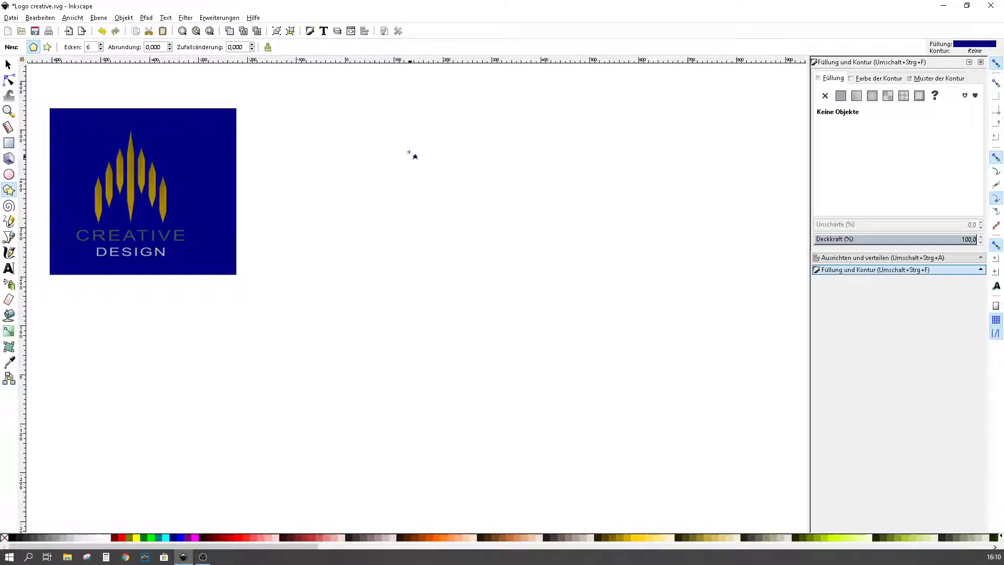
left_click_drag(409, 151, 413, 245)
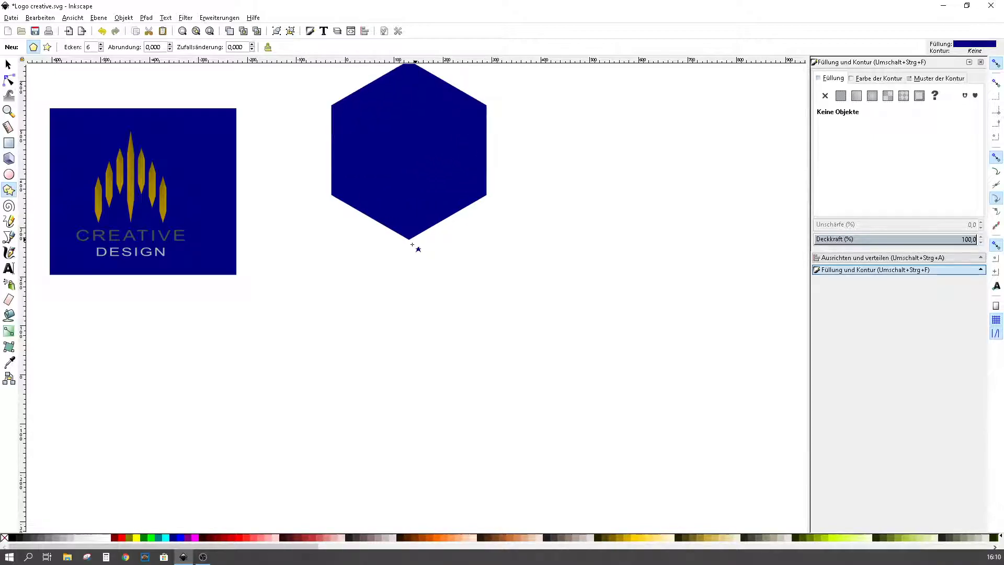
scroll(486, 272, "up", 1)
scroll(486, 272, "up", 1)
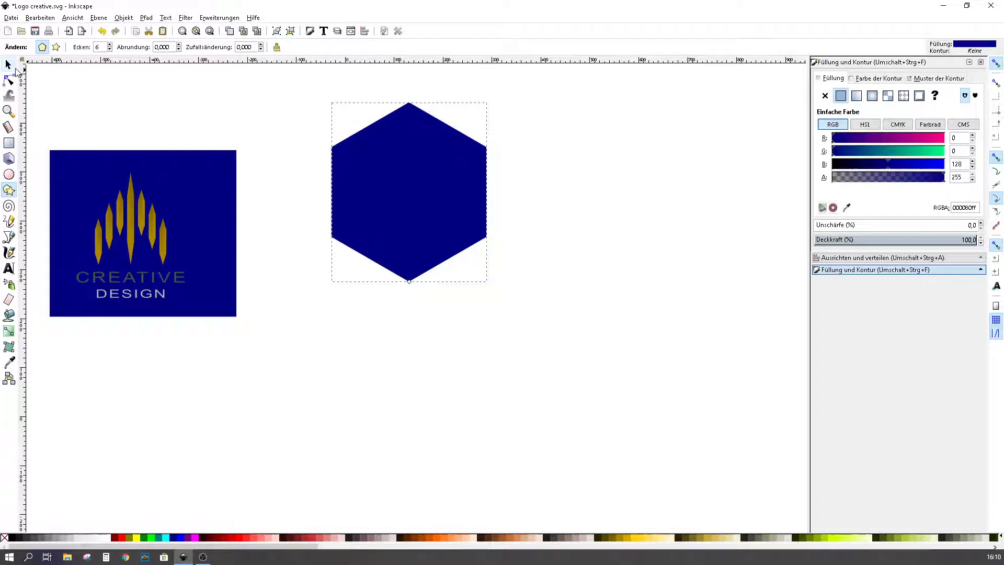
Step: Squeeze the hexagon into a narrow spike about 44.130 by 362.640 mm and position it
left_click(13, 68)
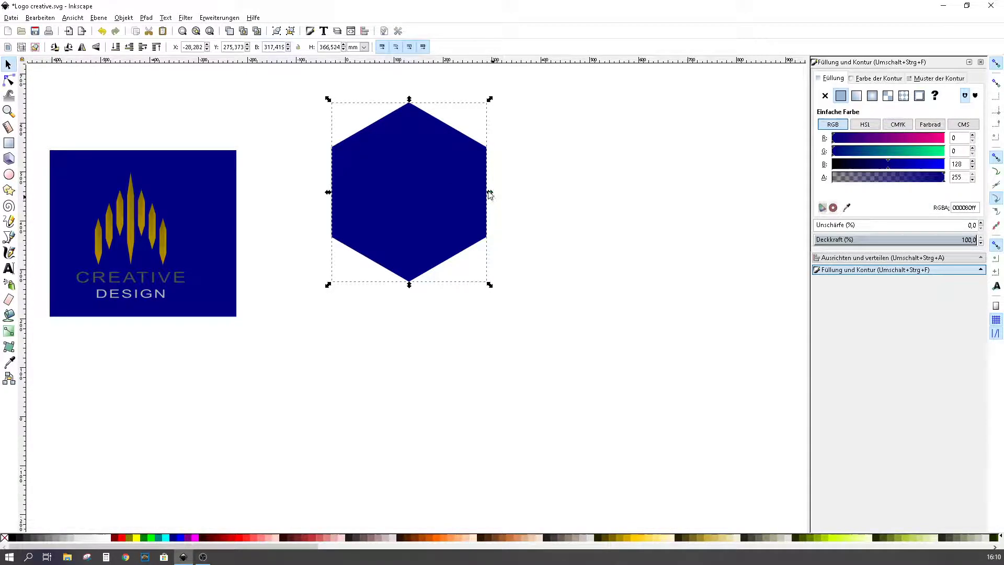
mouse_move(490, 193)
left_mouse_down()
mouse_move(355, 210)
mouse_move(373, 278)
left_mouse_up()
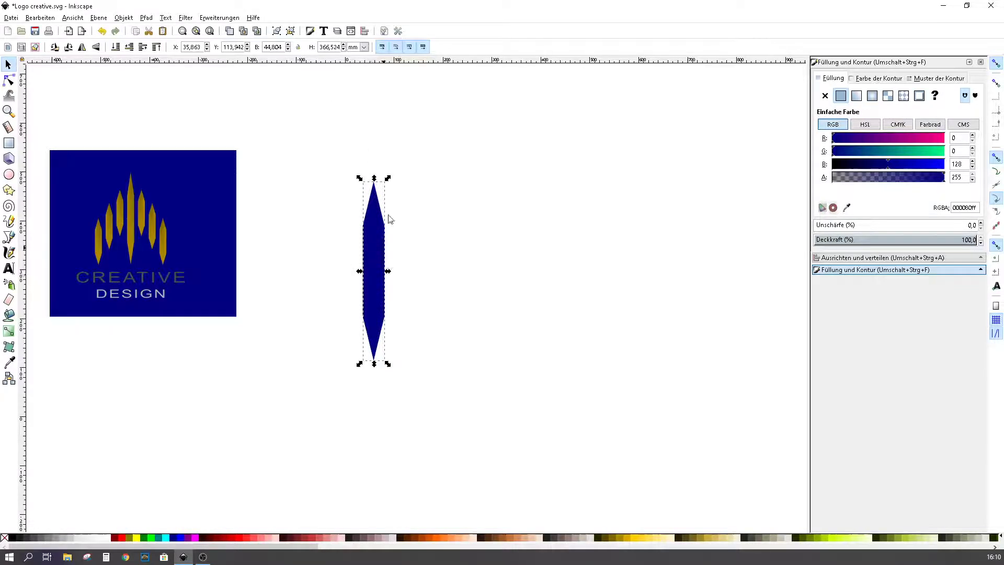
left_click_drag(388, 178, 381, 195)
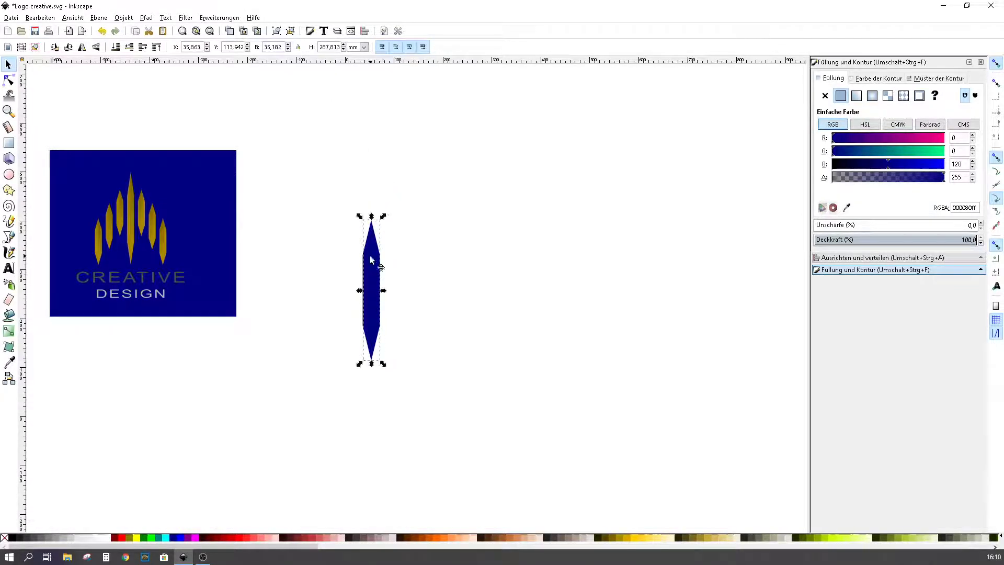
left_click_drag(372, 265, 395, 263)
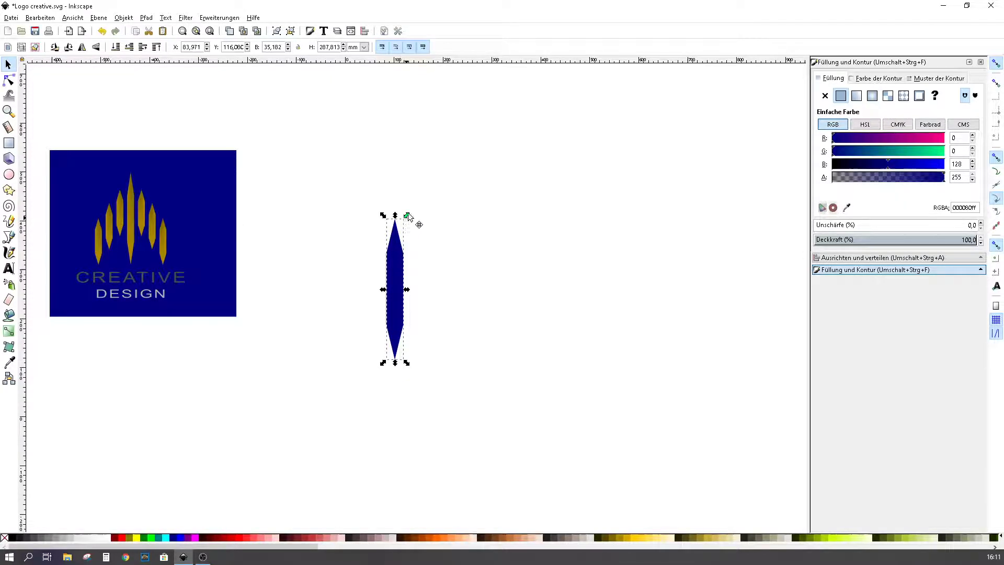
left_click_drag(410, 217, 440, 186)
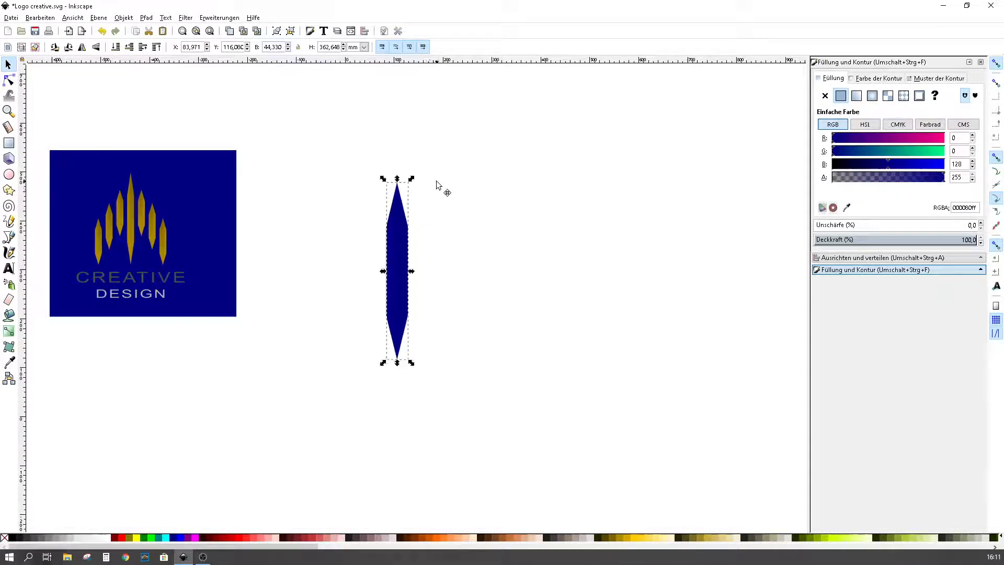
left_click_drag(400, 228, 412, 235)
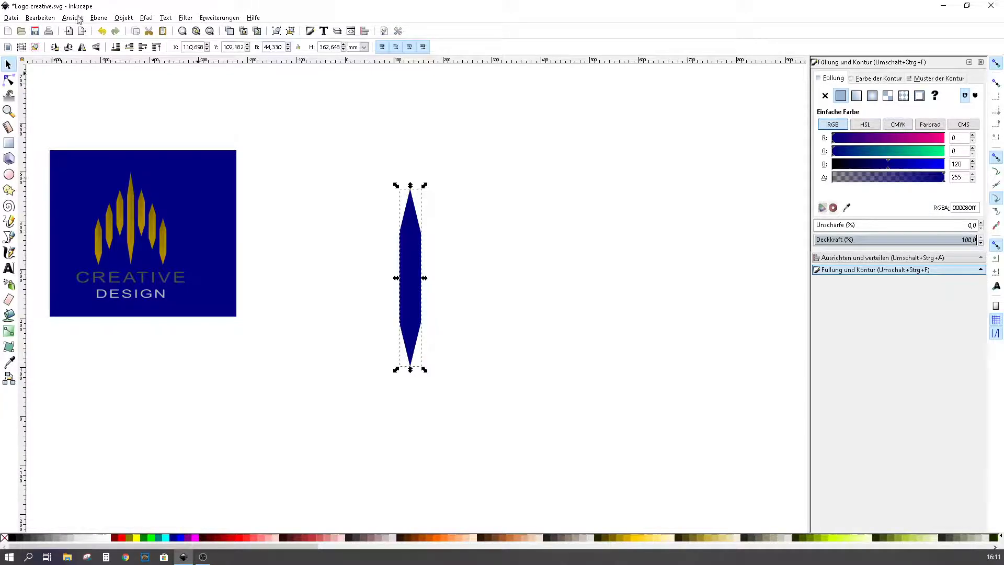
Step: Duplicate the spike twice, moving the first copy left and lower
left_click(41, 18)
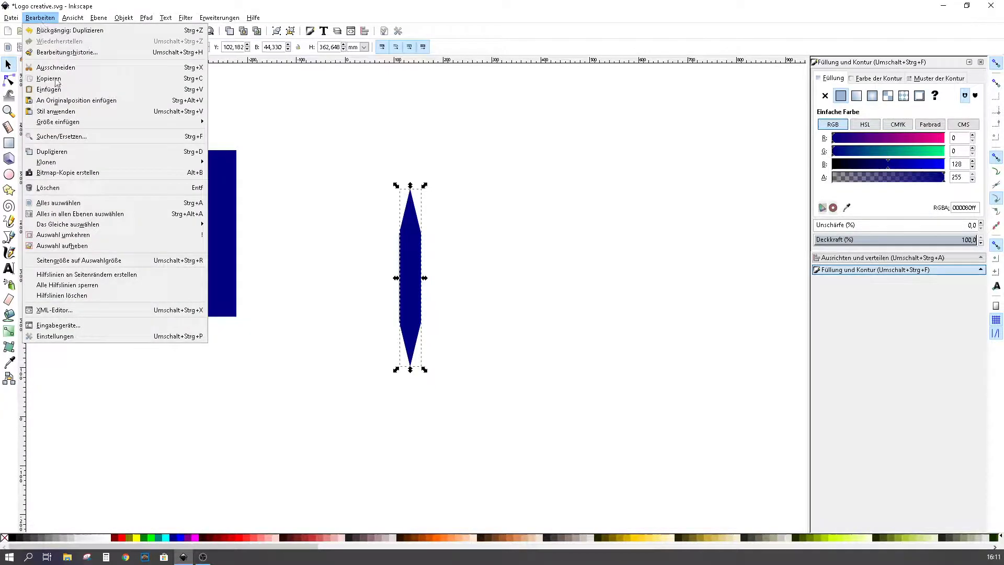
left_click(521, 218)
left_click_drag(396, 264, 335, 316)
key("ctrl+d")
Step: Close the Fill and Stroke and Align panels, then select all three spikes
left_click(302, 206)
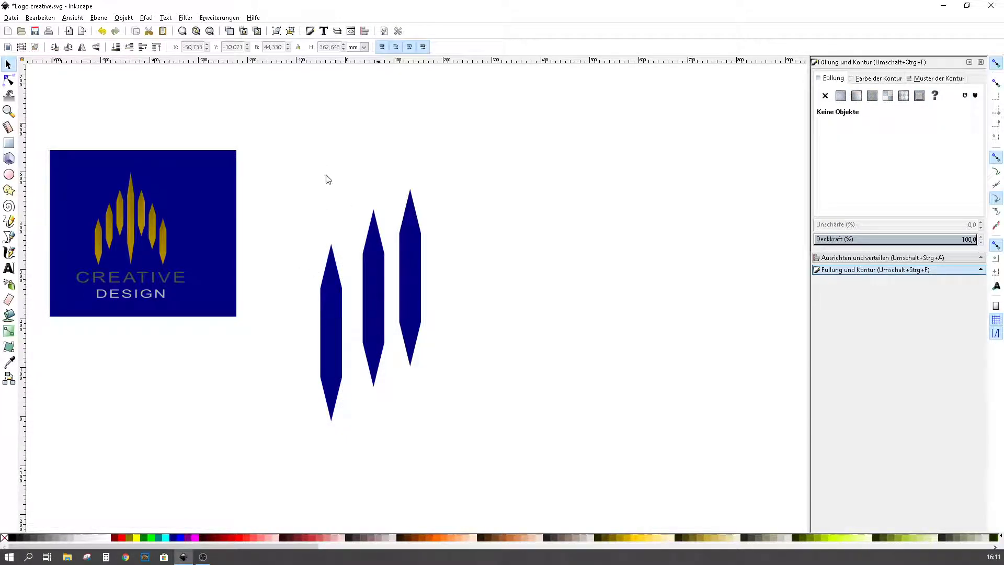
left_click(981, 62)
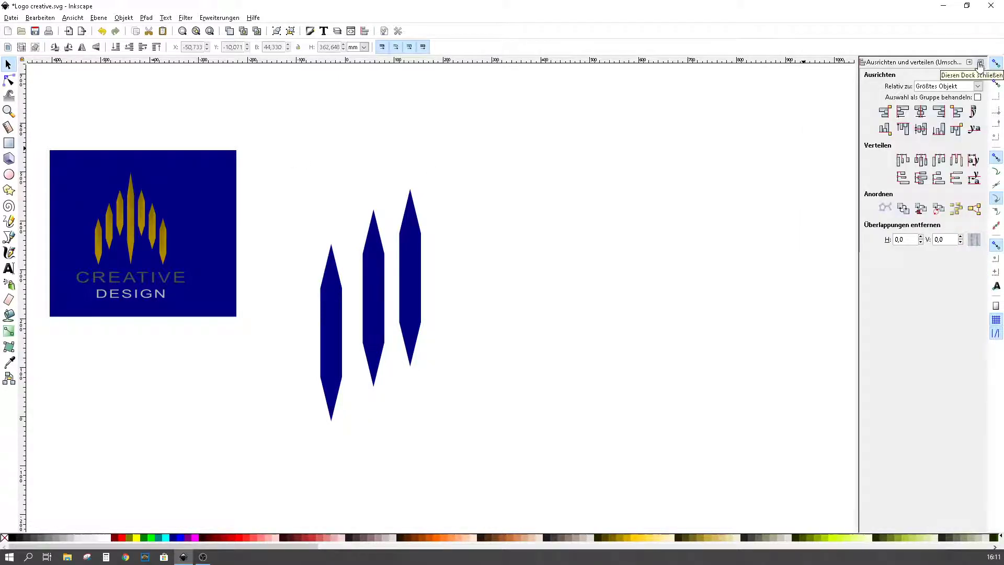
left_click(980, 63)
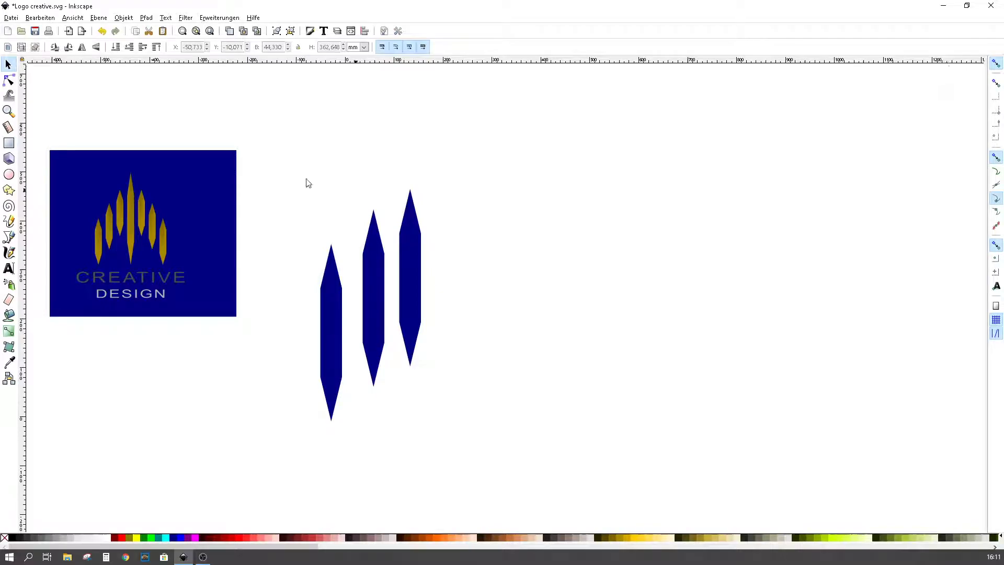
left_click_drag(281, 150, 498, 438)
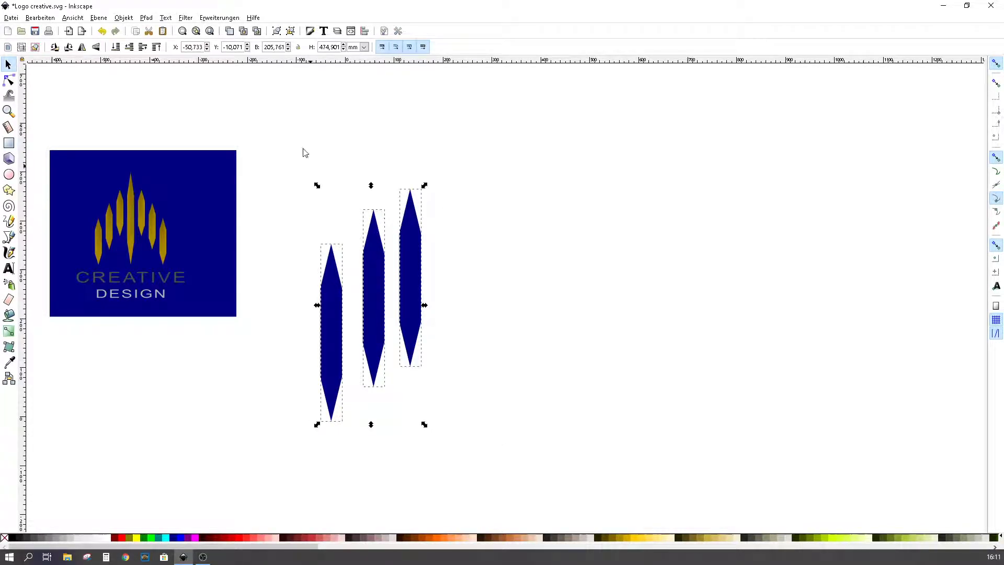
left_click(284, 141)
left_click_drag(281, 136, 503, 437)
Step: Mirror the three spikes horizontally and place them to the right, forming six spikes
left_click(82, 47)
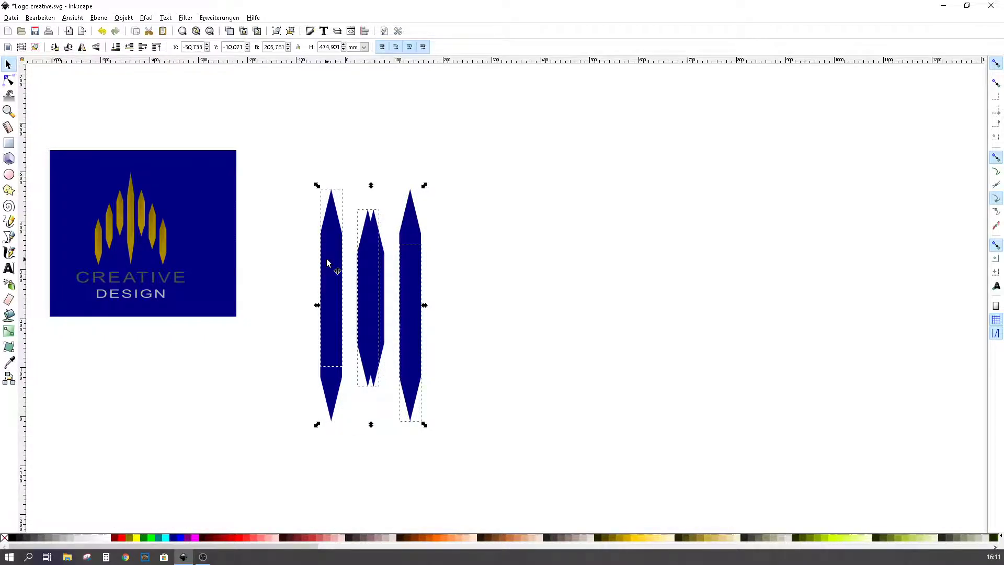
left_click_drag(328, 263, 471, 283)
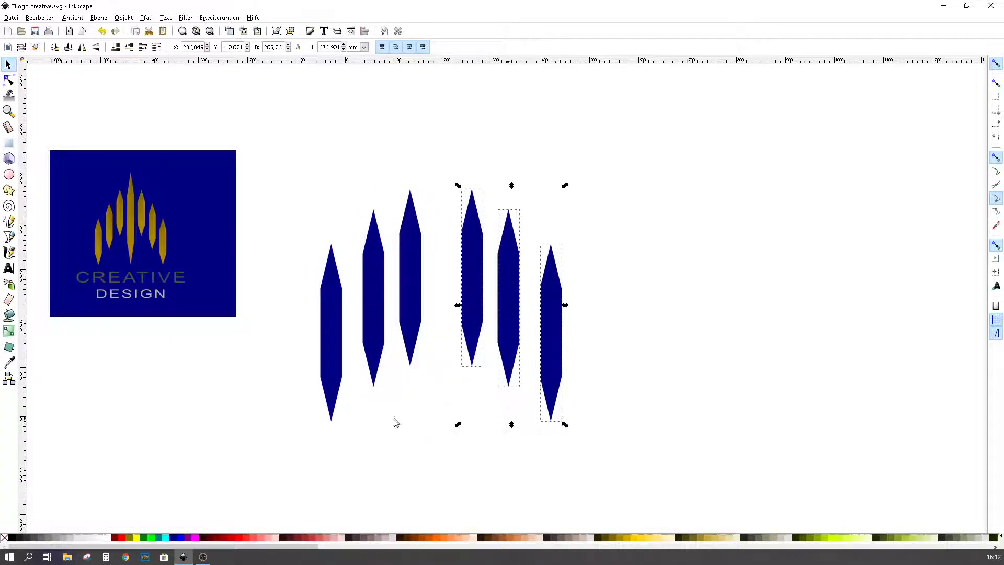
left_click(300, 418)
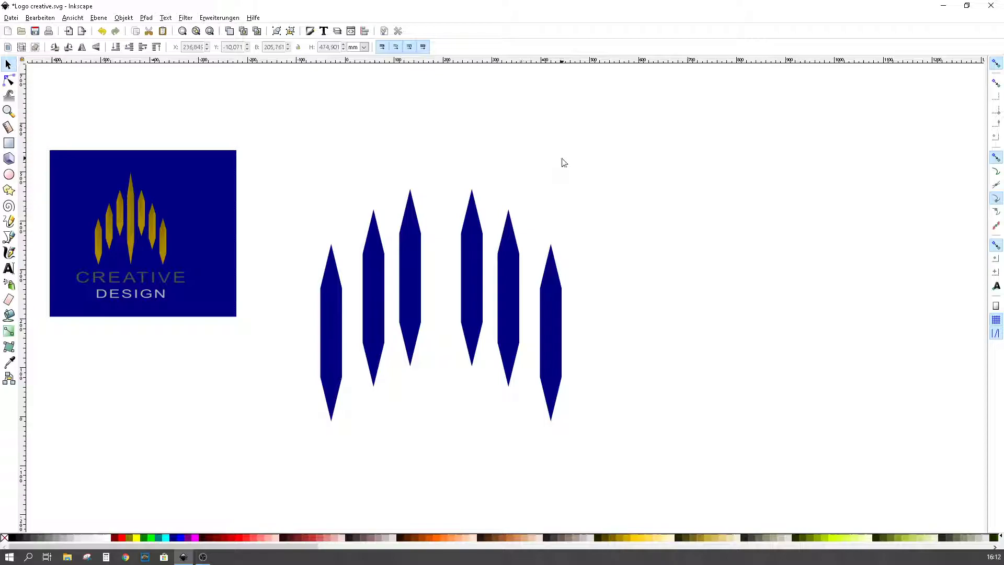
Step: Move the fourth spike to the centre and stretch it up and down to about 655.575 mm tall
left_click(478, 280)
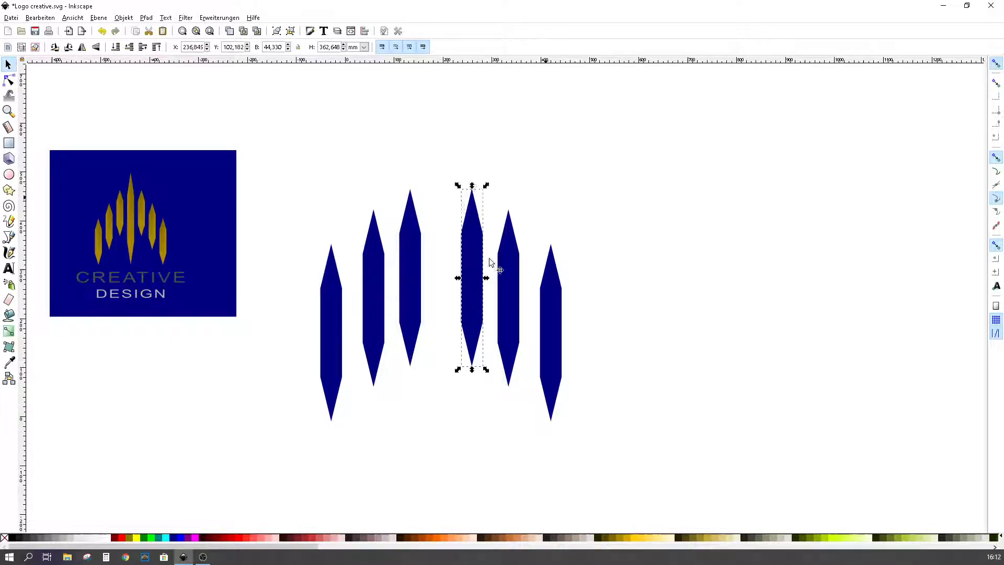
left_click_drag(474, 279, 447, 289)
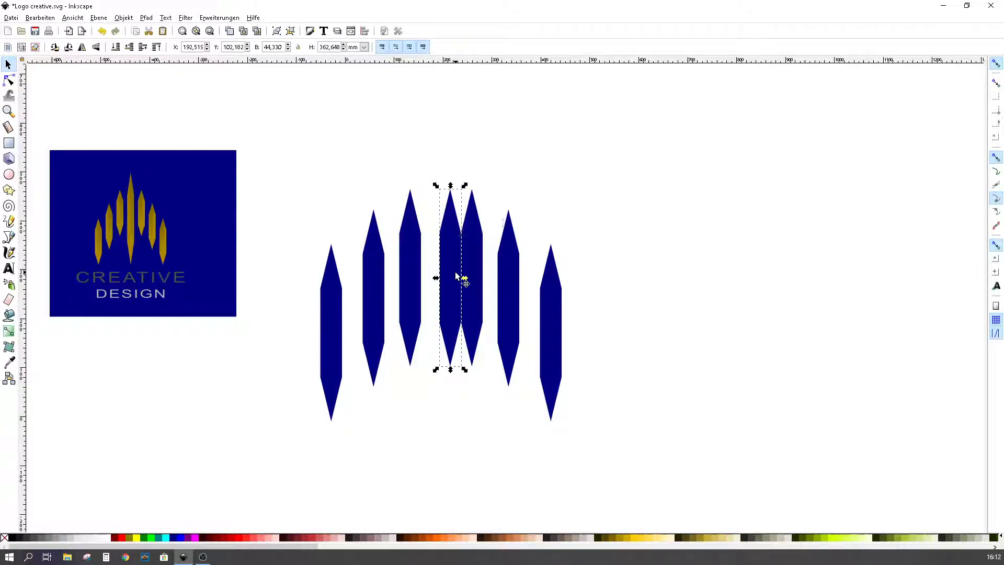
key("Left")
key("Left")
key("Left")
key("Left")
key("Left")
key("Left")
key("Left")
key("Left")
key("Left")
key("Left")
key("Left")
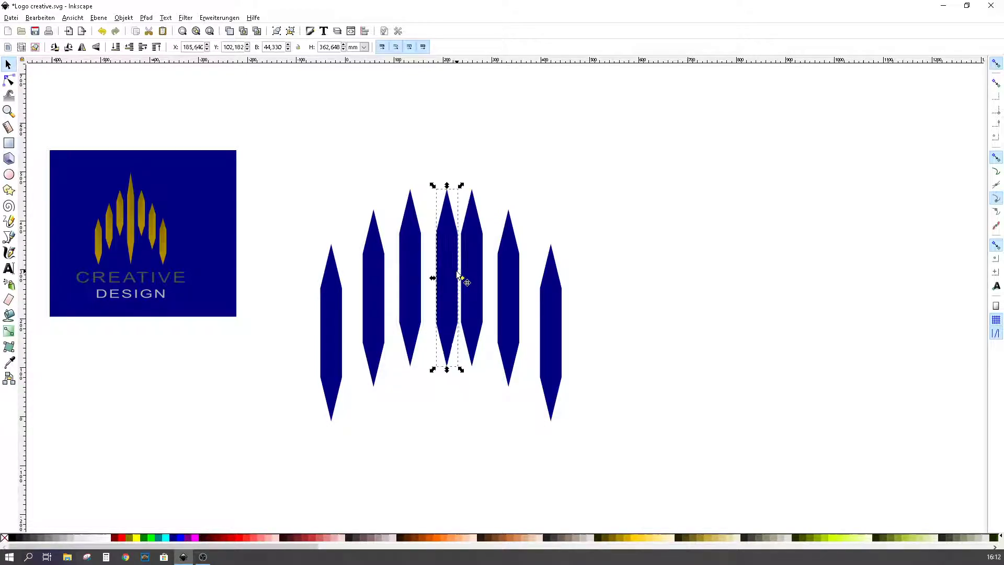
key("Left")
key("Left")
key("Left")
key("Left")
key("Left")
key("Left")
key("Left")
key("Left")
key("Left")
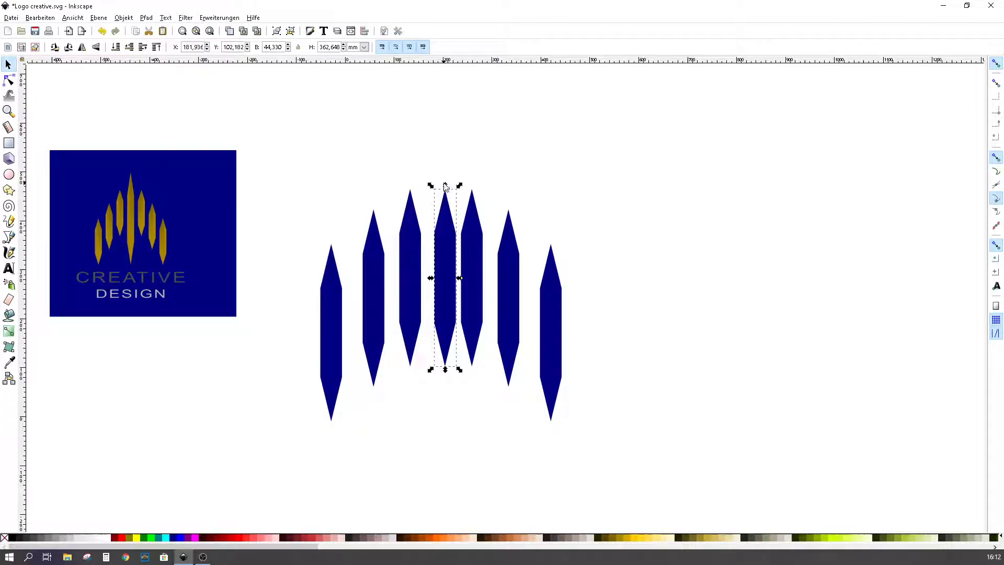
left_click_drag(446, 186, 445, 99)
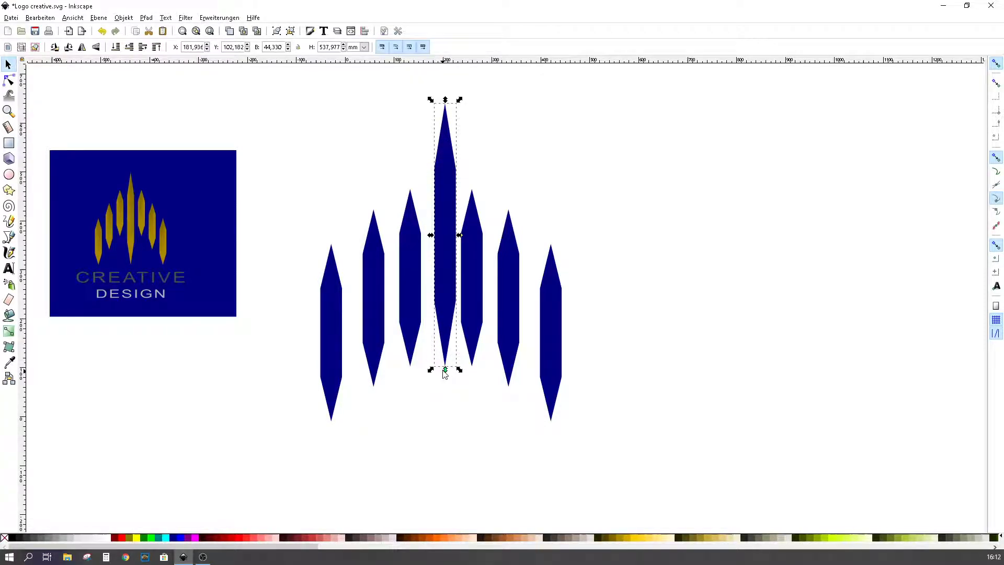
left_click_drag(444, 373, 441, 433)
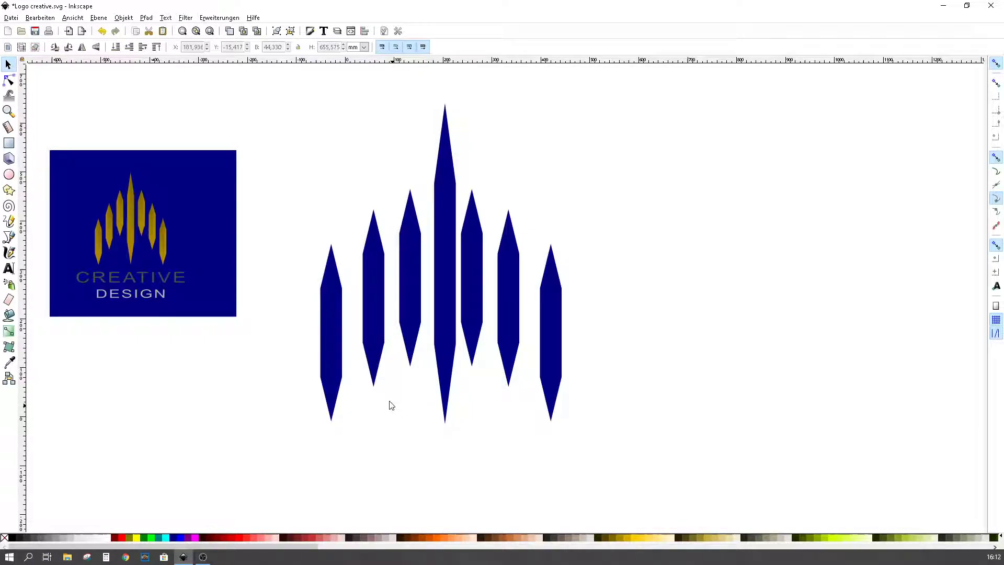
Step: Place a horizontal guide snapped at the outer spikes' bottom tips
scroll(343, 420, "up", 1, "ctrl")
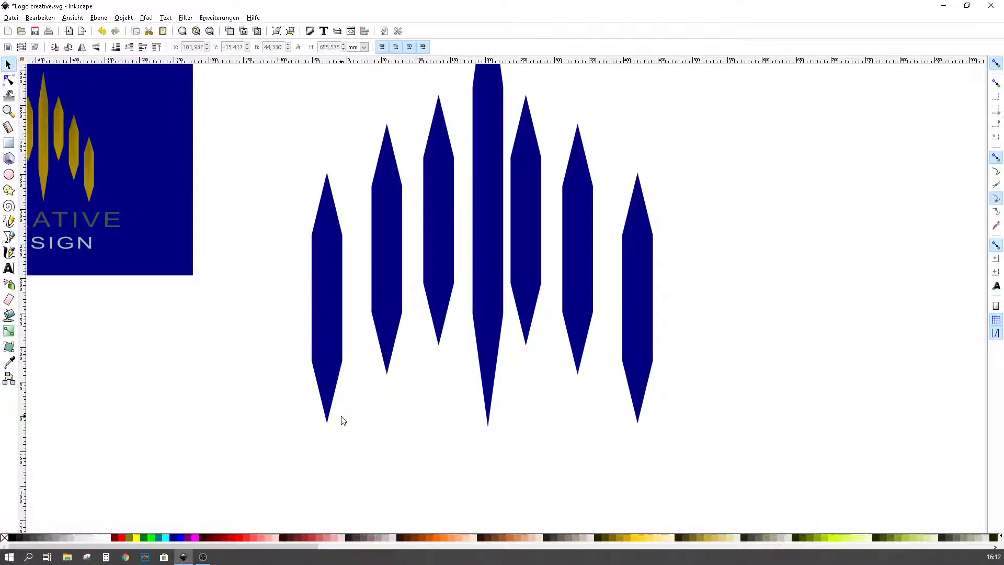
scroll(343, 421, "up", 1, "ctrl")
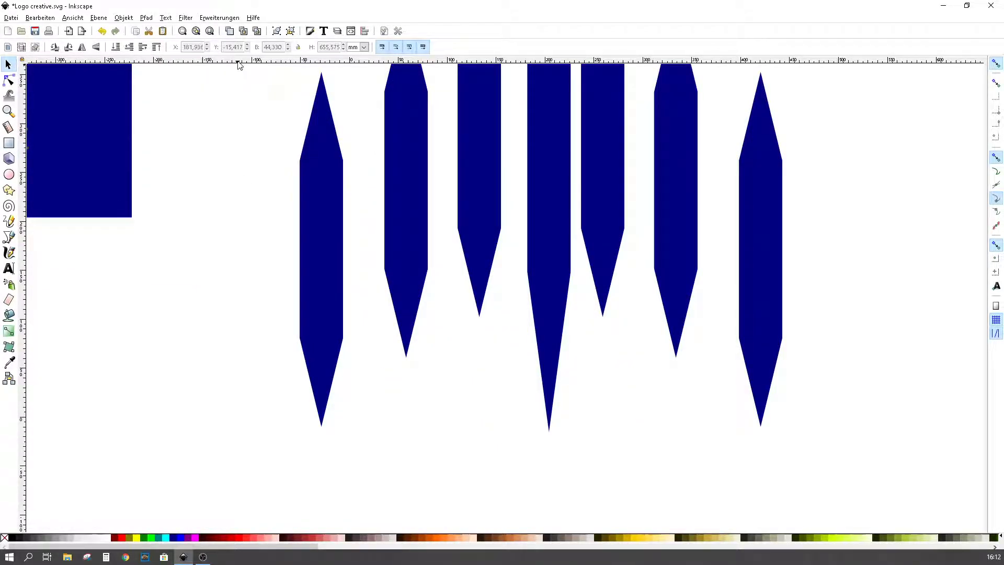
left_click_drag(238, 63, 304, 426)
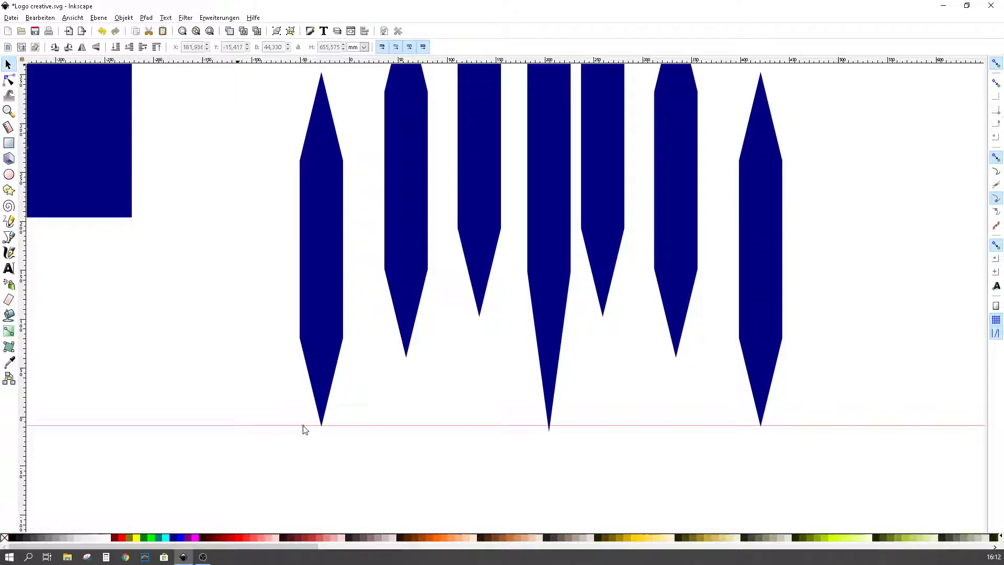
left_click_drag(303, 426, 317, 429)
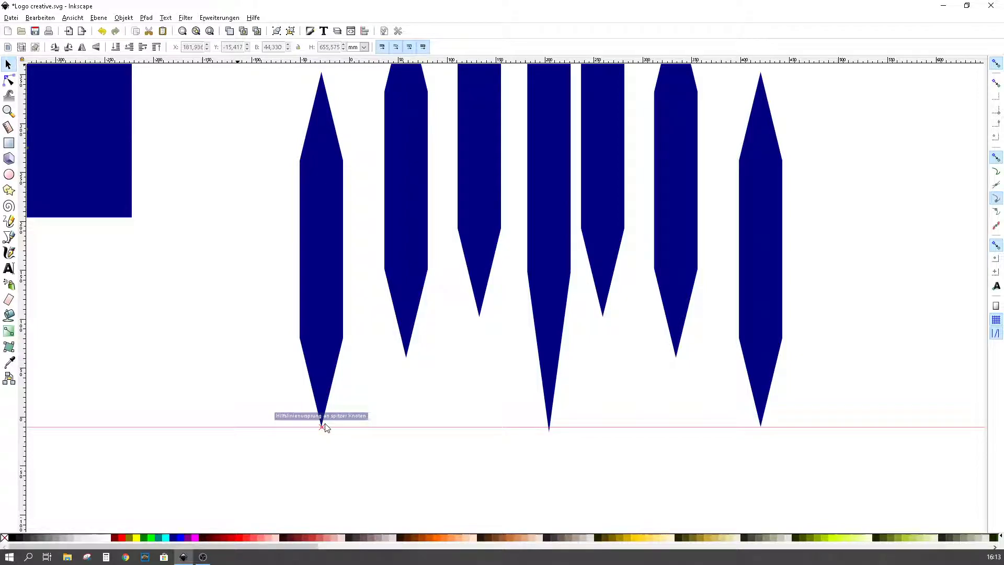
left_click_drag(324, 427, 324, 428)
Step: Align the centre spike's tip to the guide, delete the guide, and select all seven spikes
left_click(555, 386)
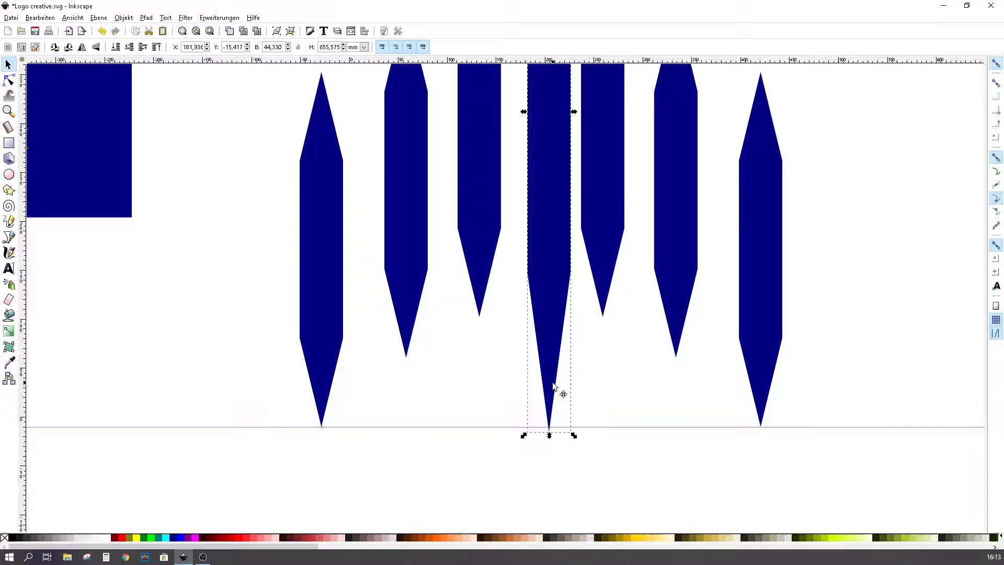
left_click_drag(555, 386, 554, 371)
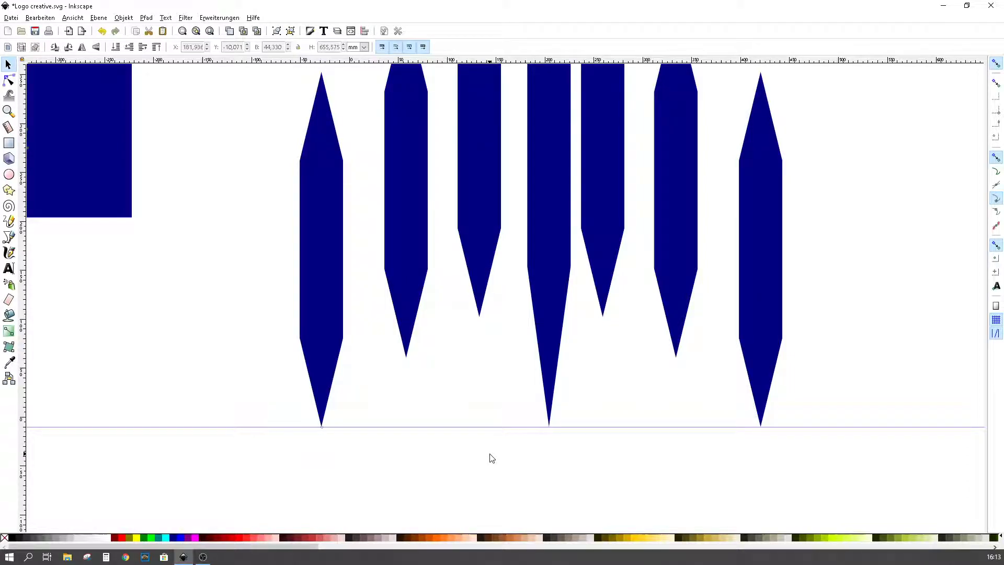
scroll(491, 459, "down", 3)
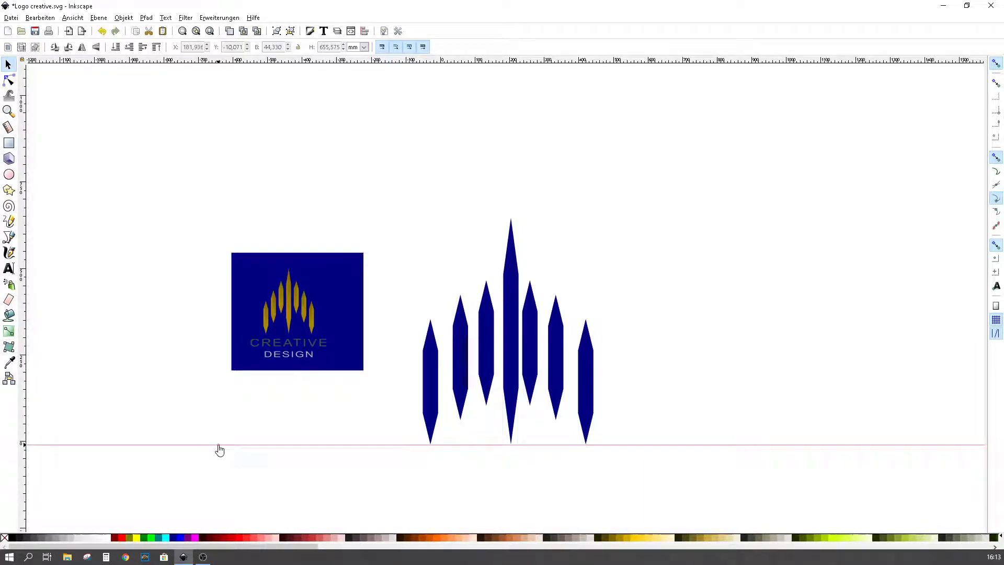
key("Delete")
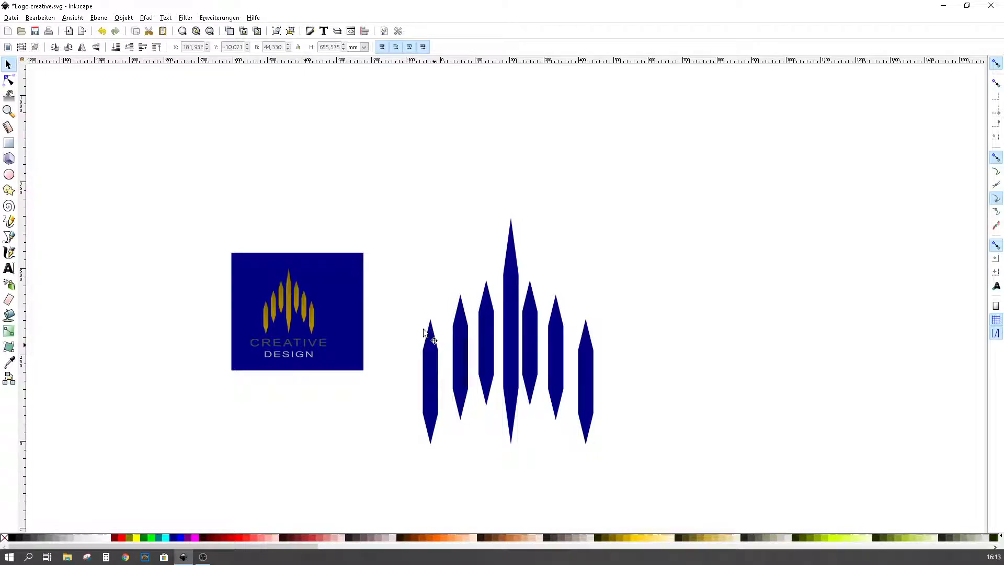
mouse_move(382, 189)
left_mouse_down()
mouse_move(465, 357)
mouse_move(689, 484)
left_mouse_up()
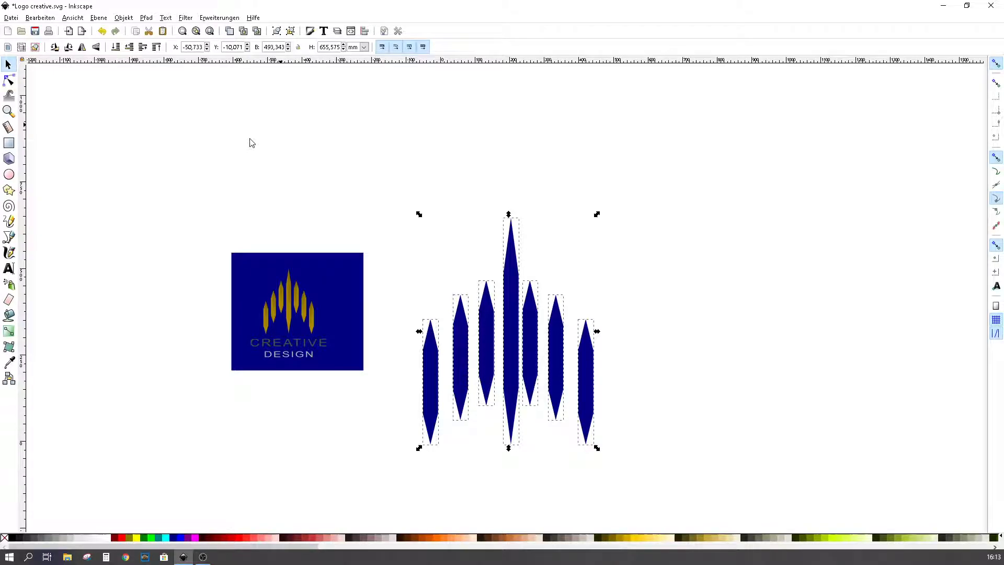
Step: Distribute the seven spikes' centres equidistantly horizontally with Align and Distribute
key("ctrl+shift+a")
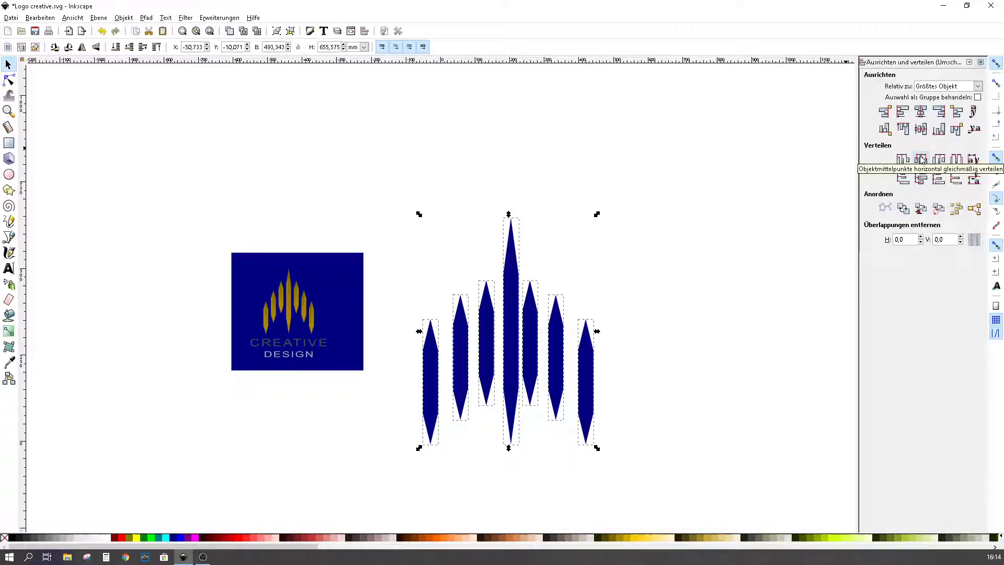
left_click(921, 159)
left_click(624, 318)
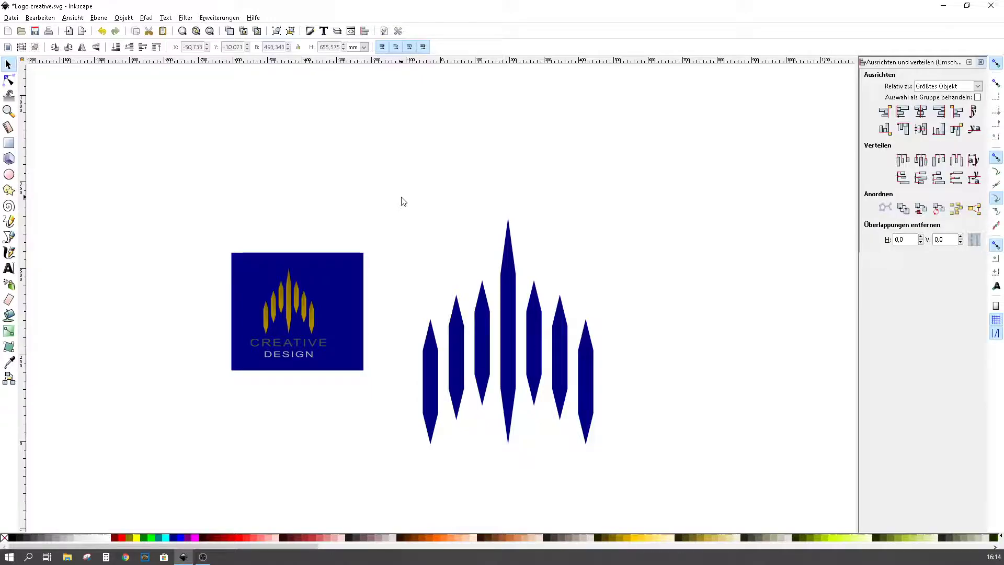
Step: Select the leftmost spike and open its Fill and Stroke settings
left_click(430, 376)
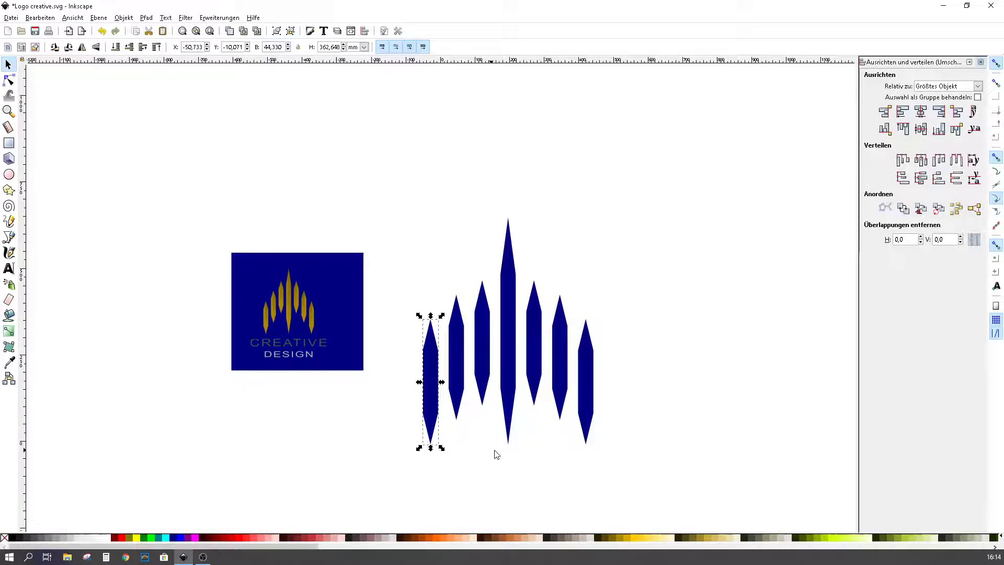
scroll(498, 451, "up", 1, "ctrl")
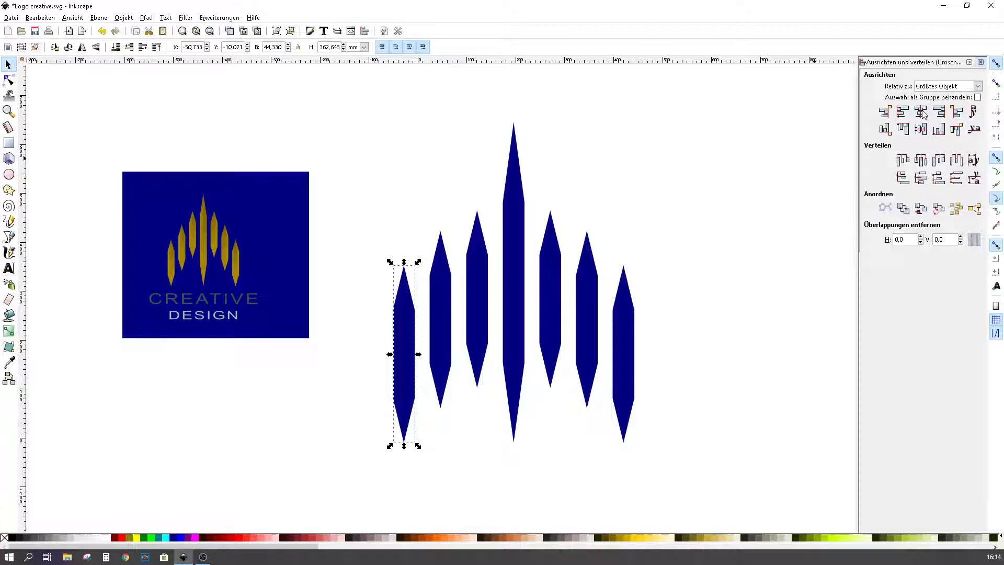
left_click(128, 18)
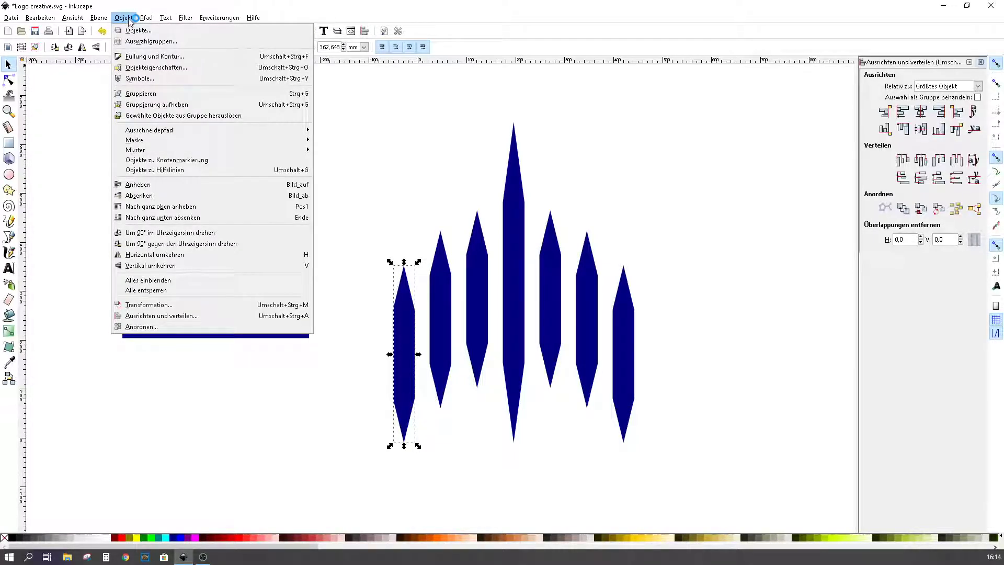
left_click(134, 56)
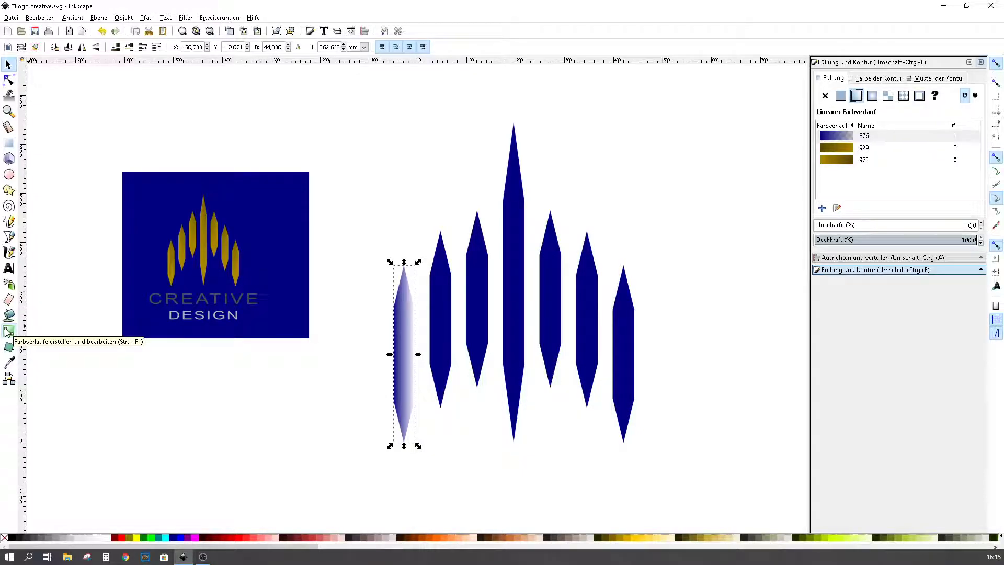
Step: Give the leftmost spike a gradient from olive 806600 to bright gold ffcc00ff
left_click(9, 332)
scroll(416, 378, "up", 2)
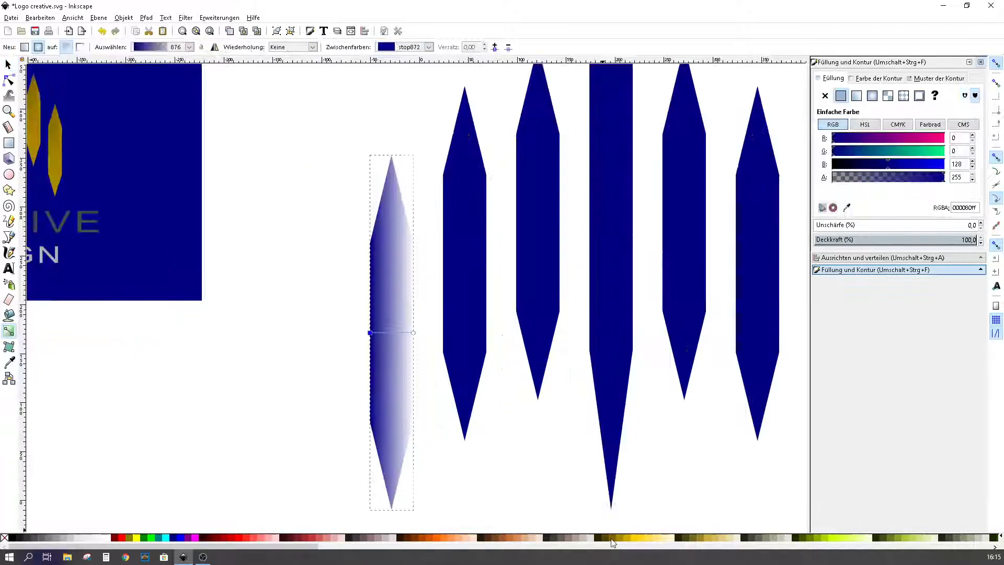
left_click(612, 538)
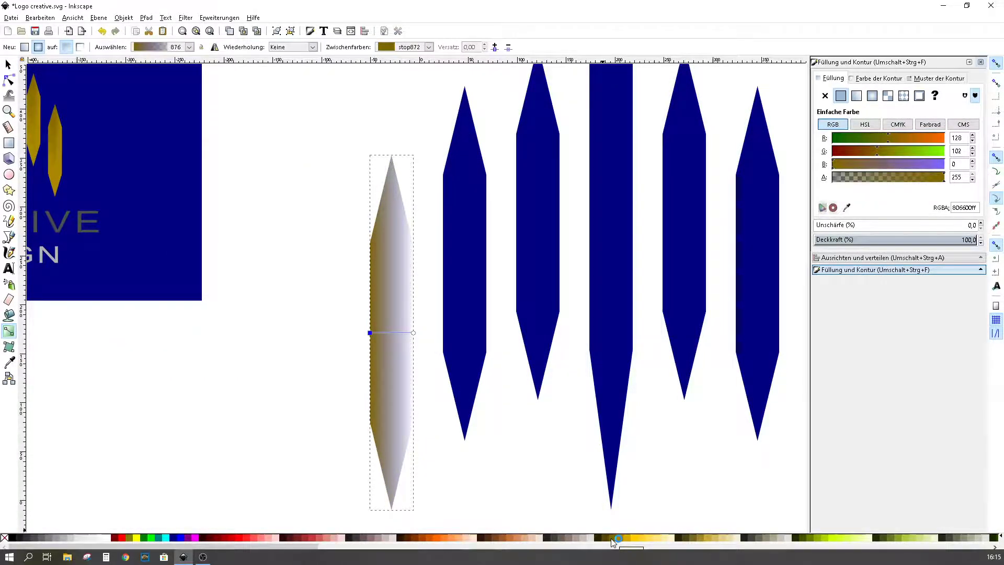
key("Tab")
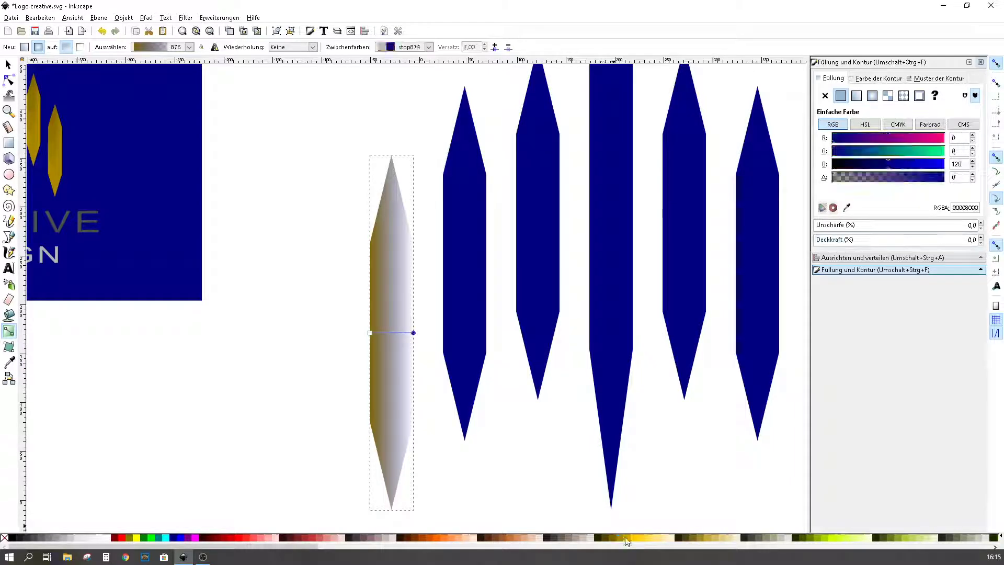
left_click(626, 536)
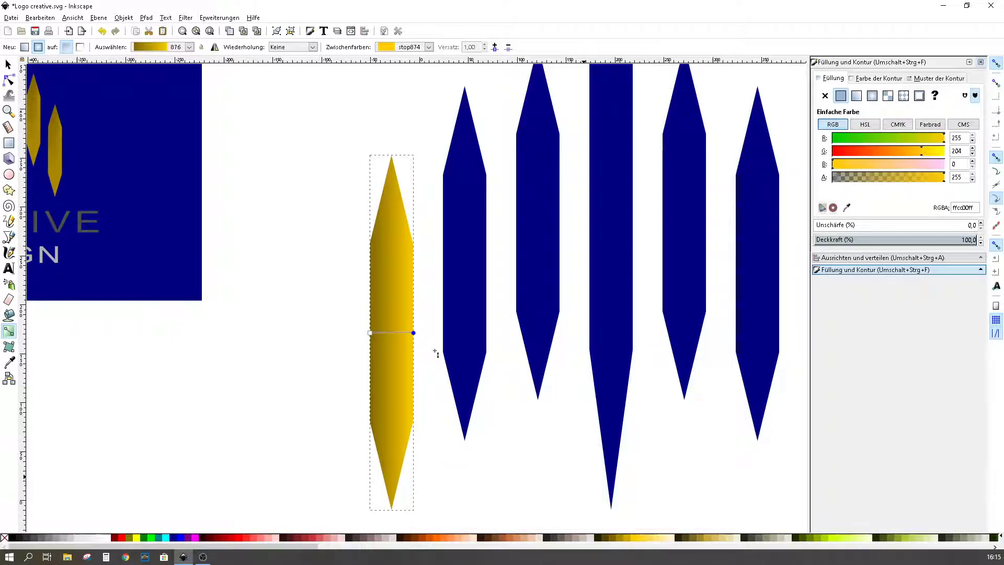
key("s")
left_click(459, 274)
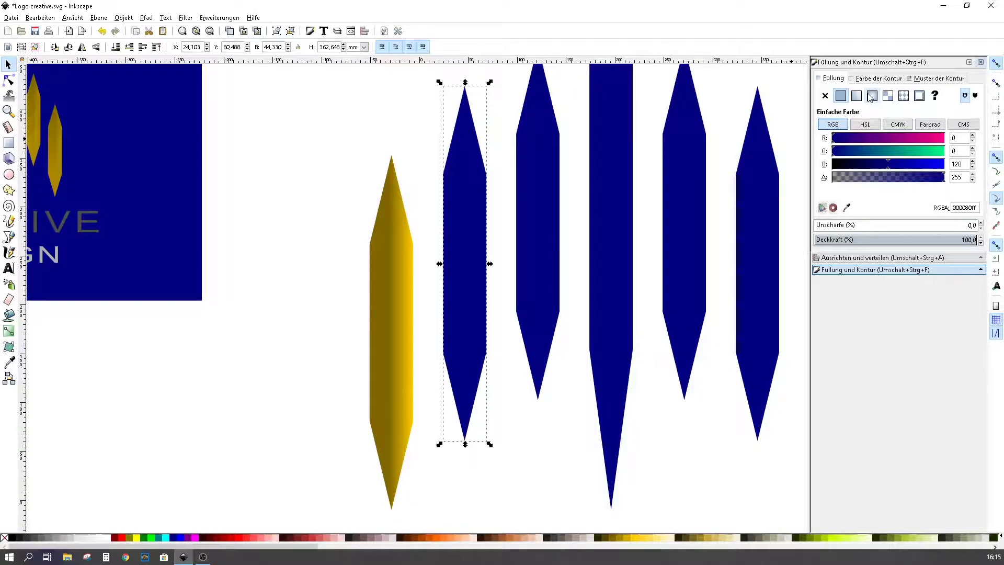
Step: Apply linear gradient 876 to the second spike, then to the remaining navy spikes
left_click(856, 96)
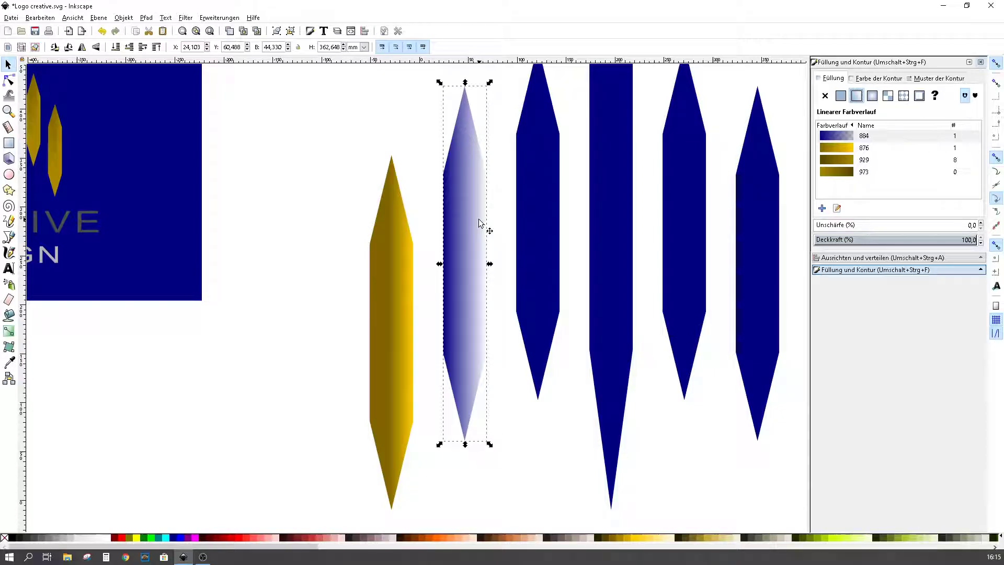
left_click(834, 147)
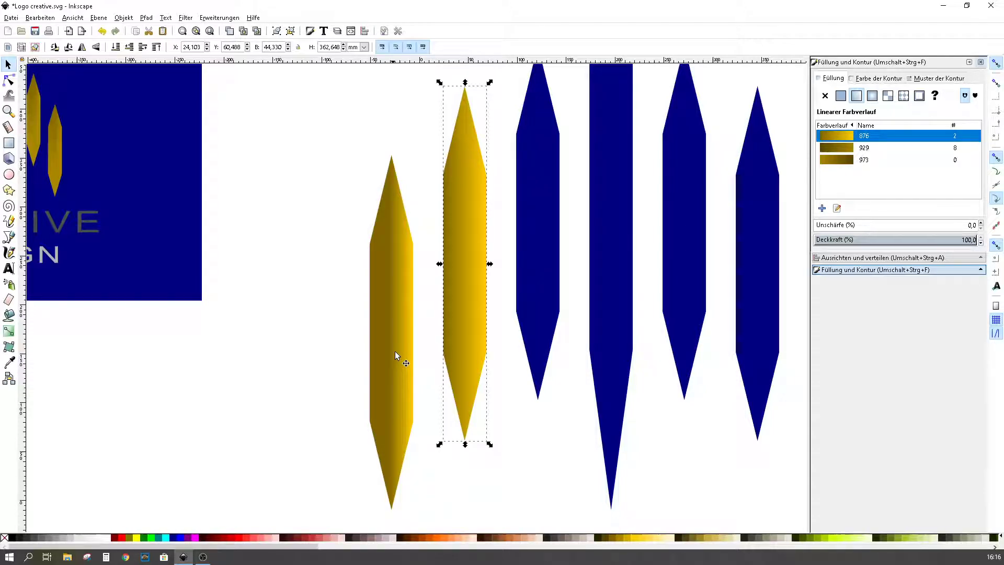
left_click(539, 251)
left_click(611, 251, "shift")
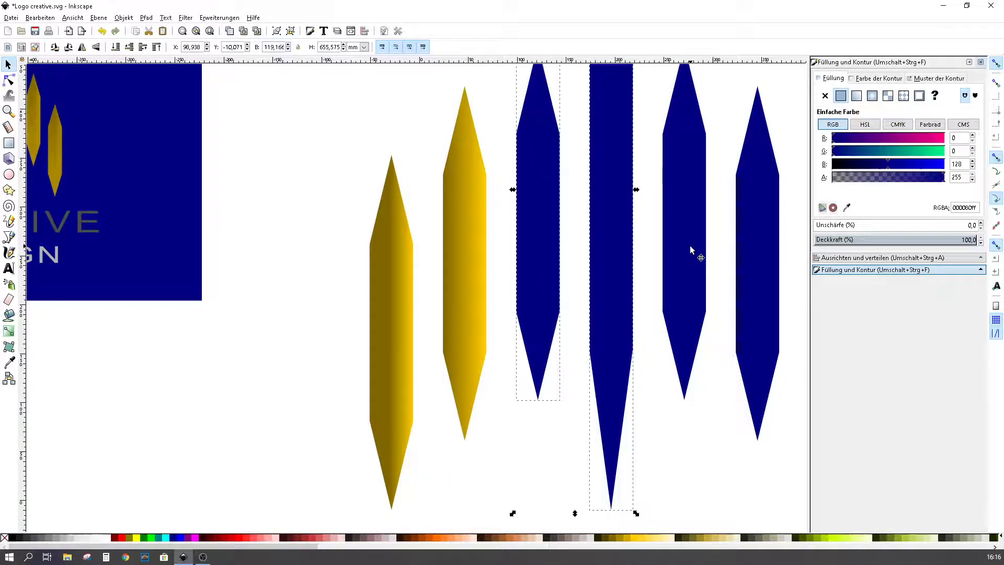
left_click(691, 250, "shift")
left_click(758, 251, "shift")
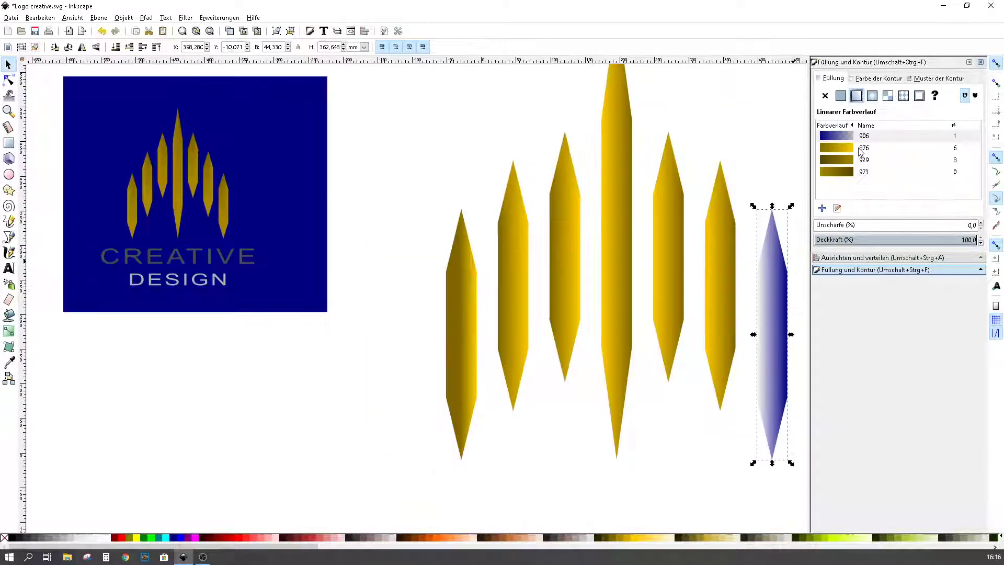
left_click(861, 149)
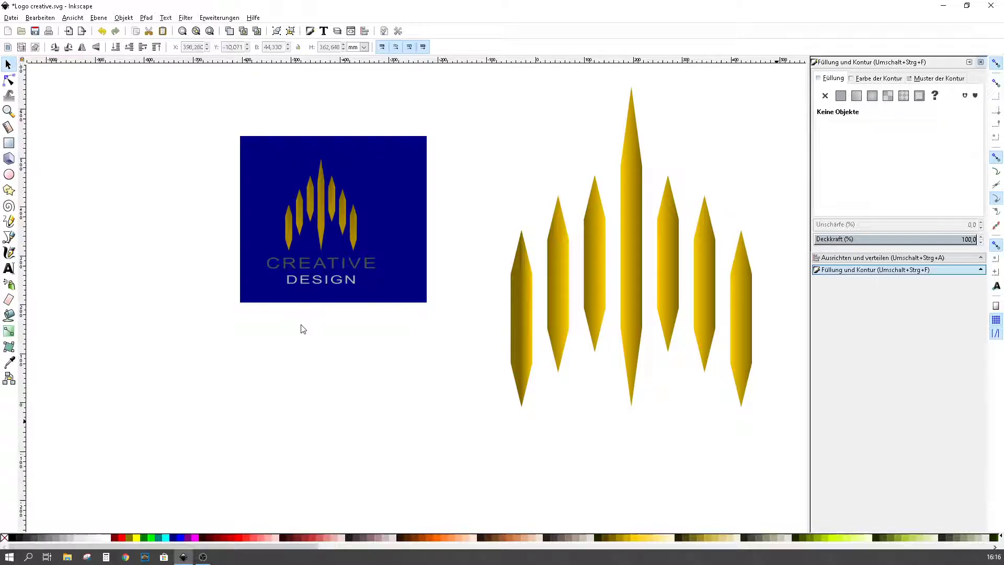
Step: Zoom out and paste the CREATIVE text beneath the gold spikes with Ctrl+V
scroll(759, 290, "down", 1)
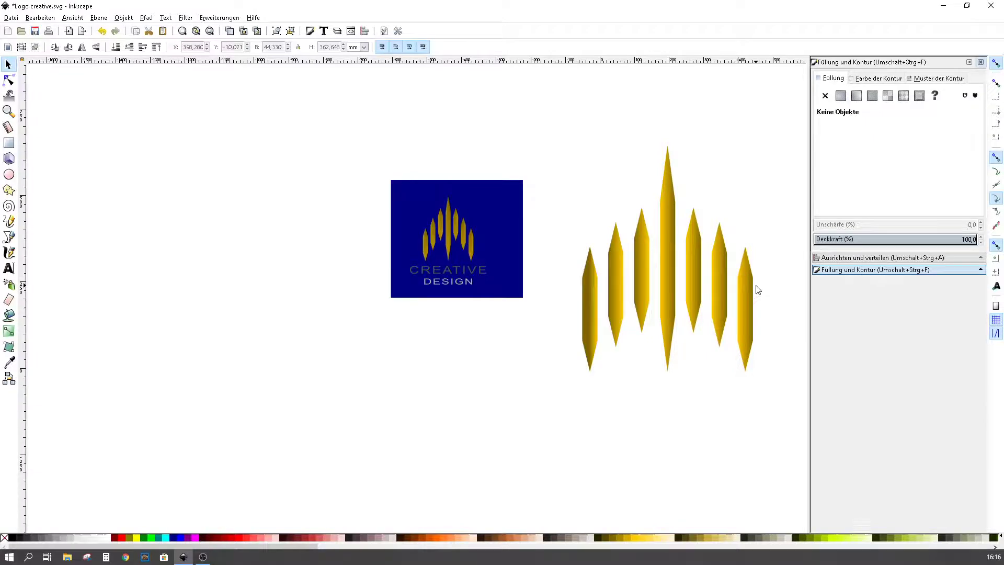
key("minus")
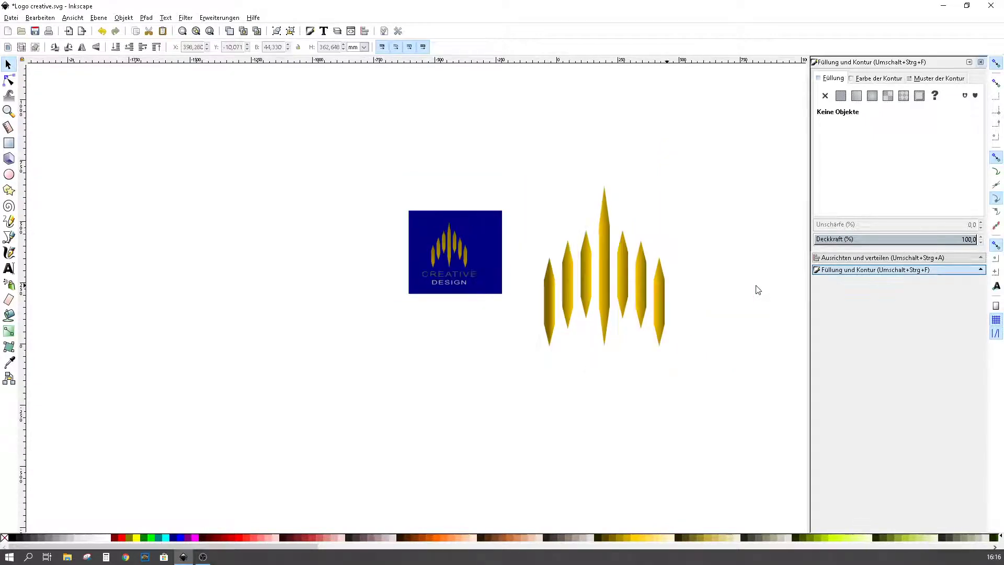
scroll(759, 289, "up", 2)
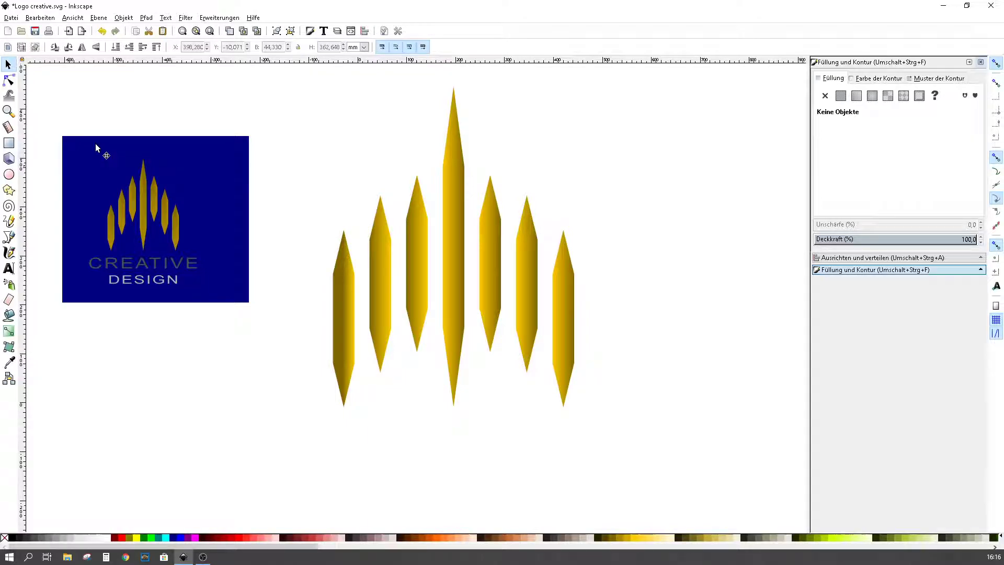
key("ctrl+v")
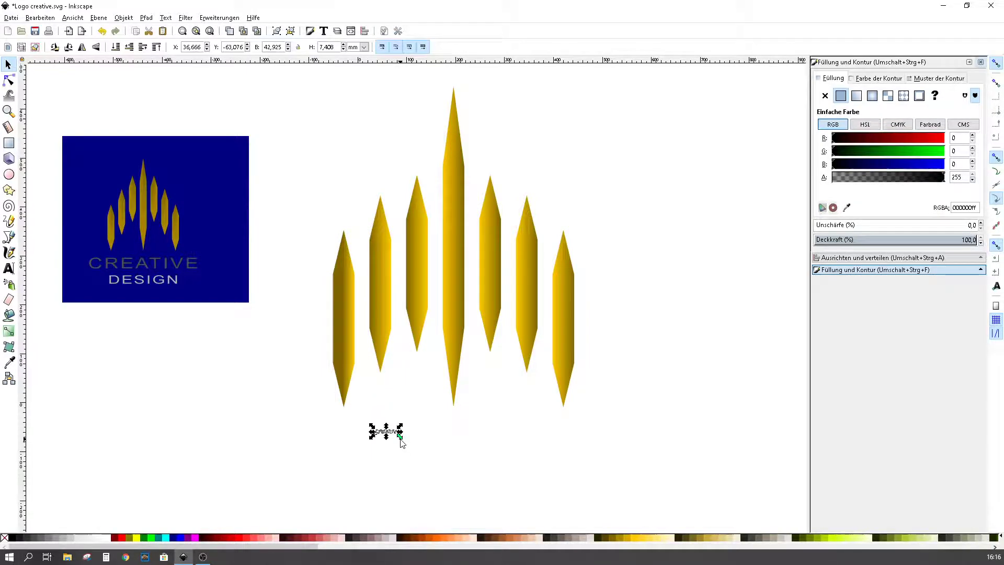
Step: Enlarge the pasted text, set it in Arial Bold and retype it as CREATIV
left_click_drag(400, 438, 621, 476)
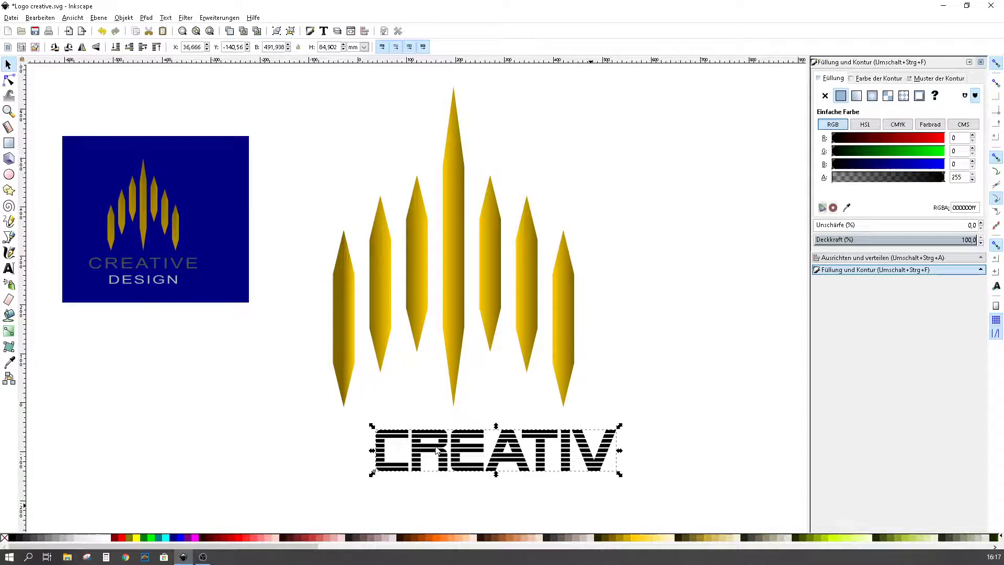
double_click(437, 450)
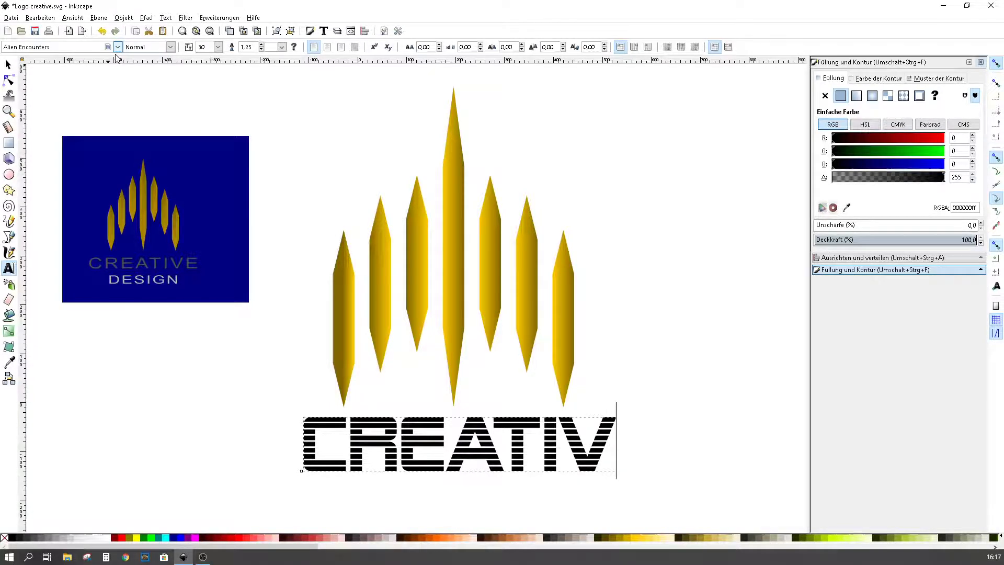
left_click(118, 47)
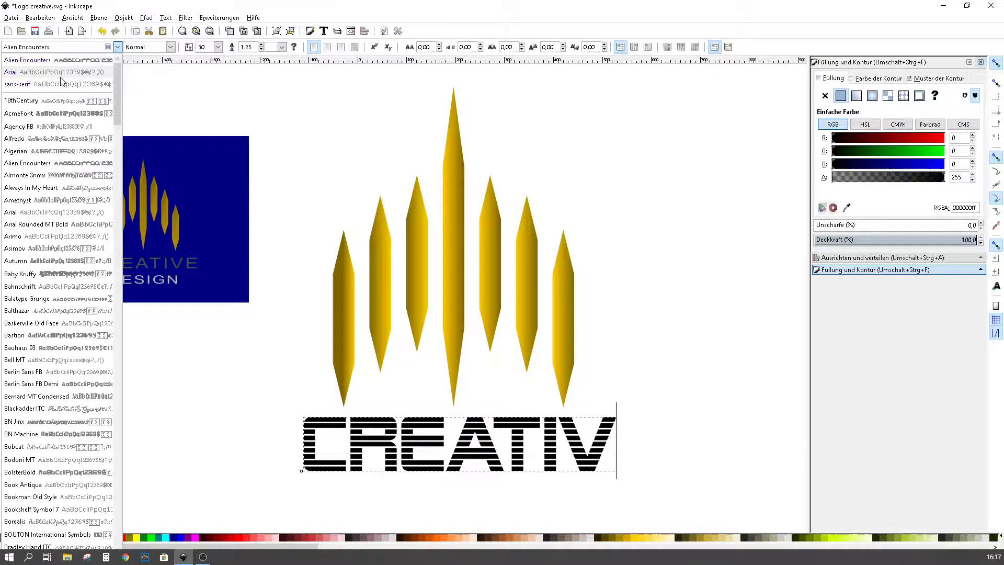
left_click(61, 74)
type("RE")
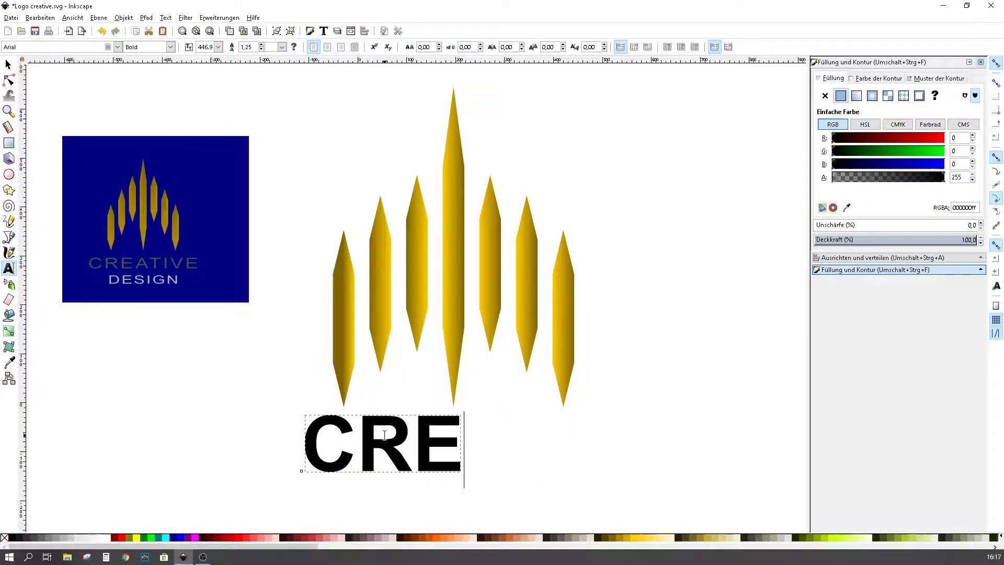
type("ATIV")
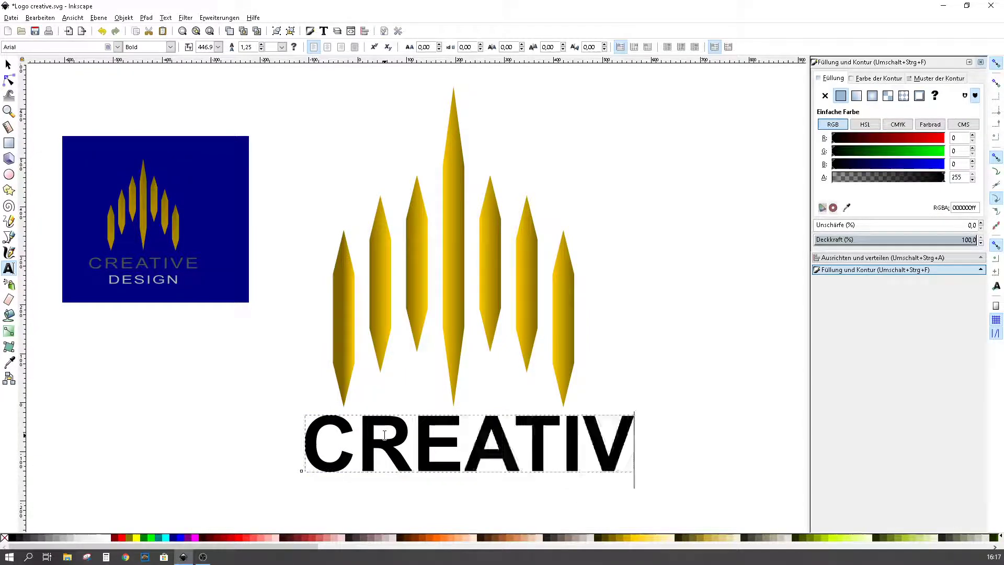
left_click(8, 64)
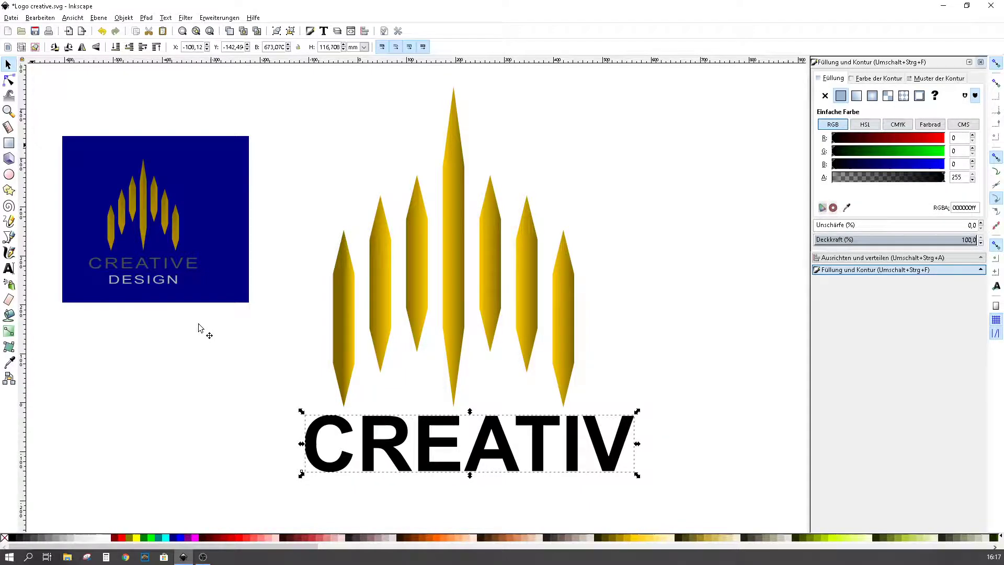
key("t")
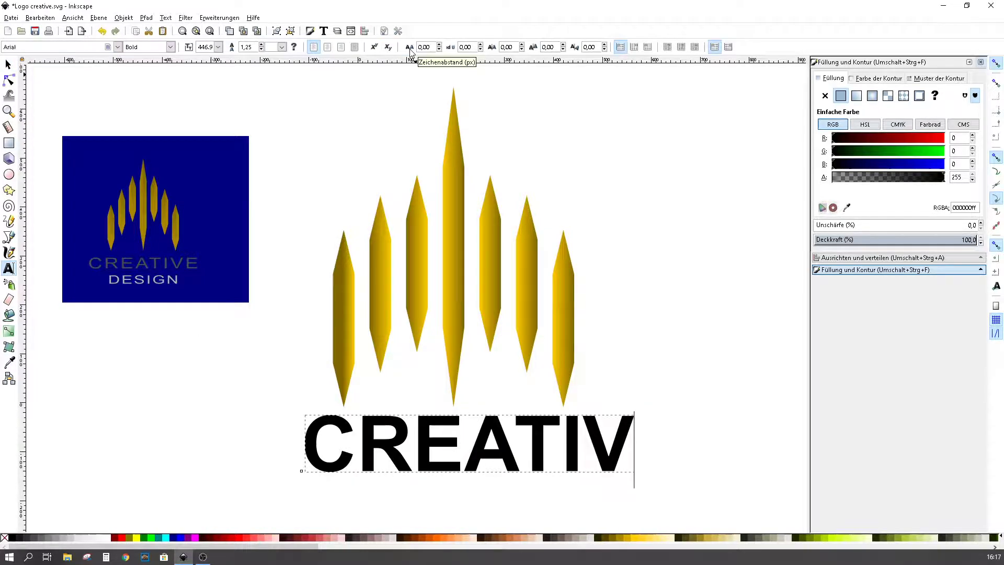
Step: Set the CREATIV letter spacing to 42
left_click(424, 47)
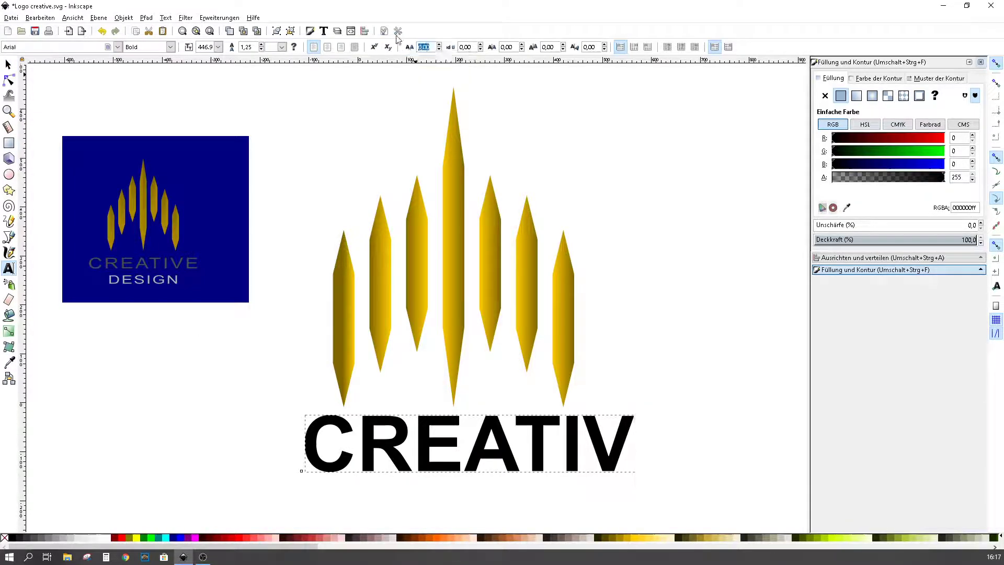
type("42")
key("F1")
Step: Centre CREATIV under the gold spikes and colour it dark grey 333333
left_click_drag(432, 436, 500, 436)
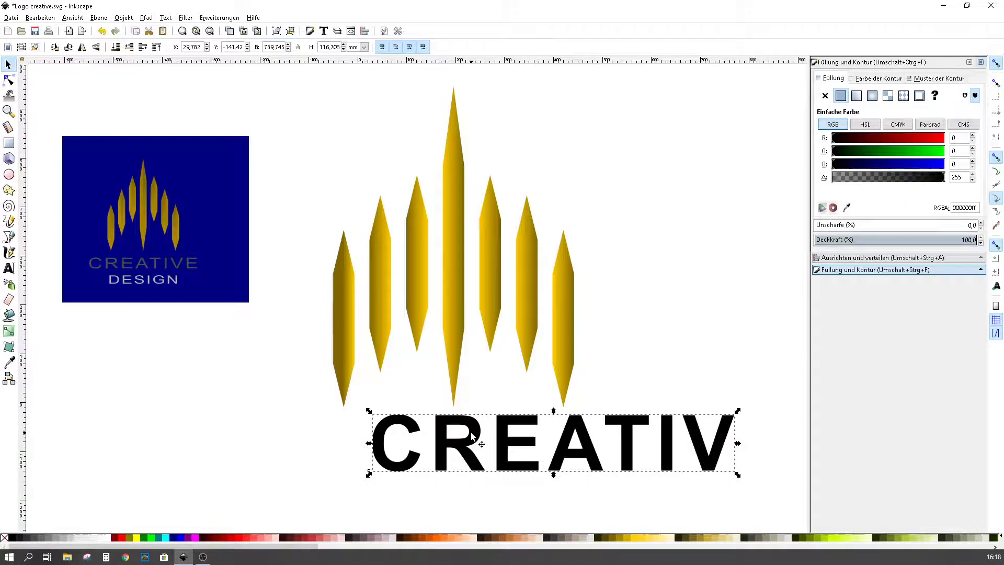
left_click_drag(472, 436, 476, 449)
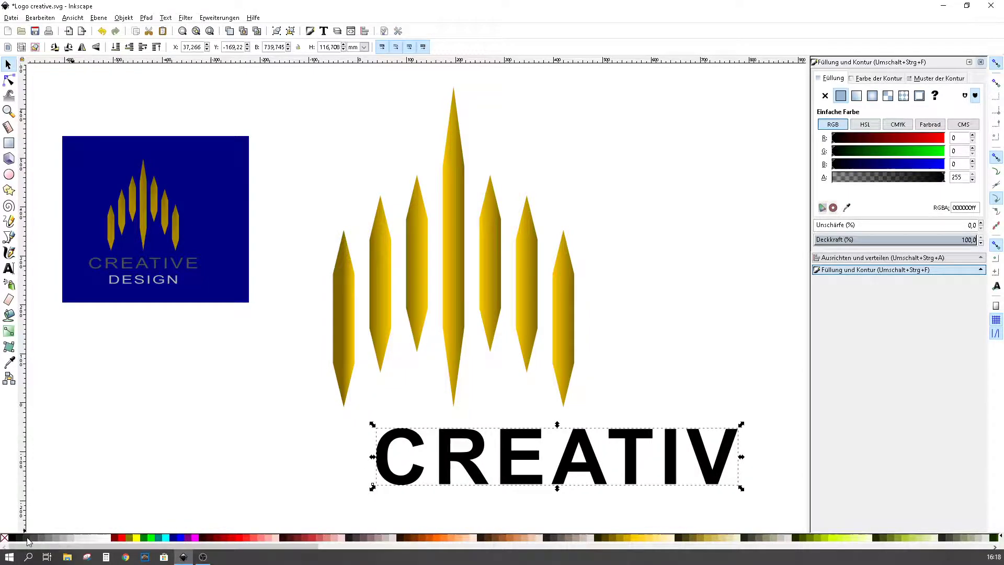
left_click(27, 538)
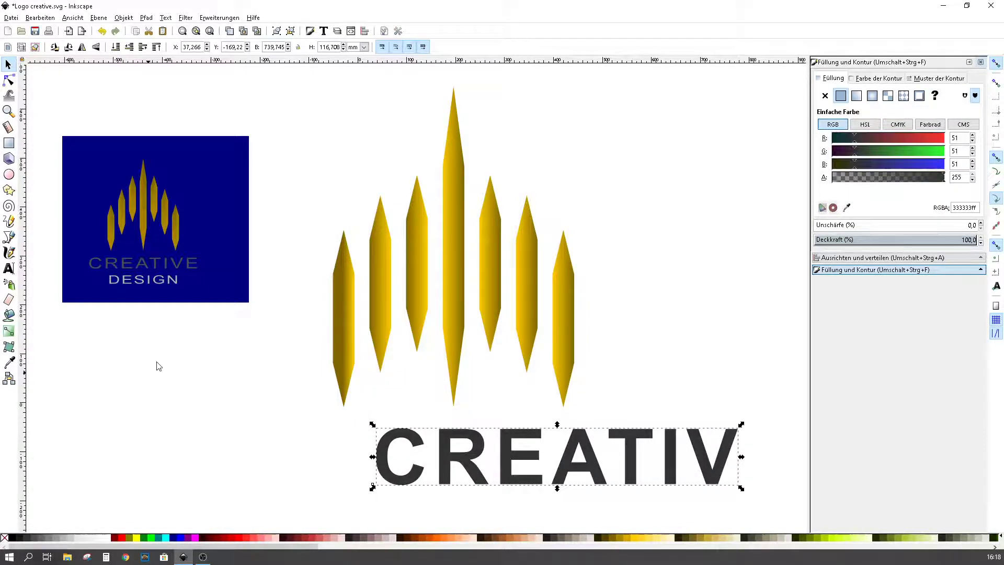
scroll(158, 366, "down", 1)
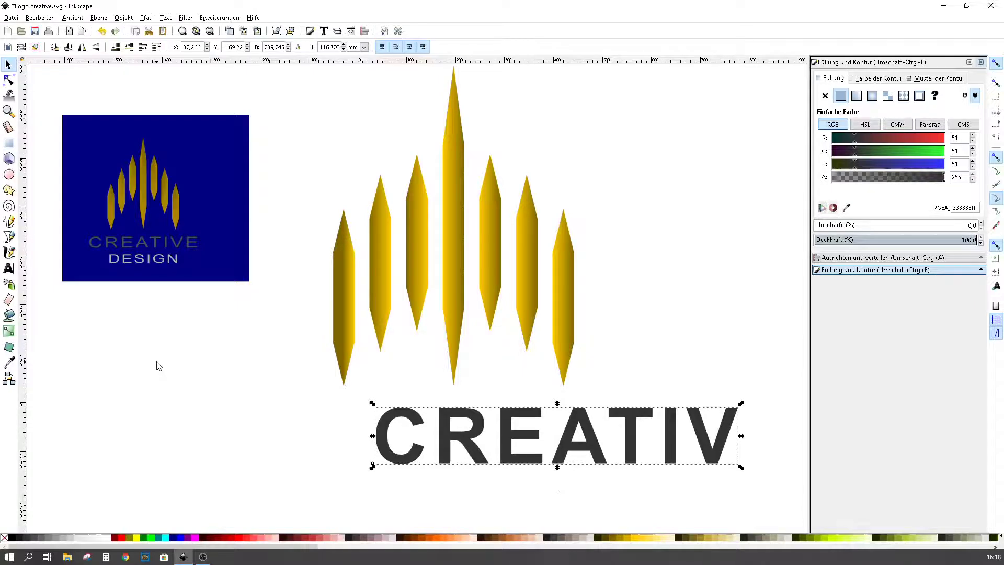
scroll(159, 366, "down", 1)
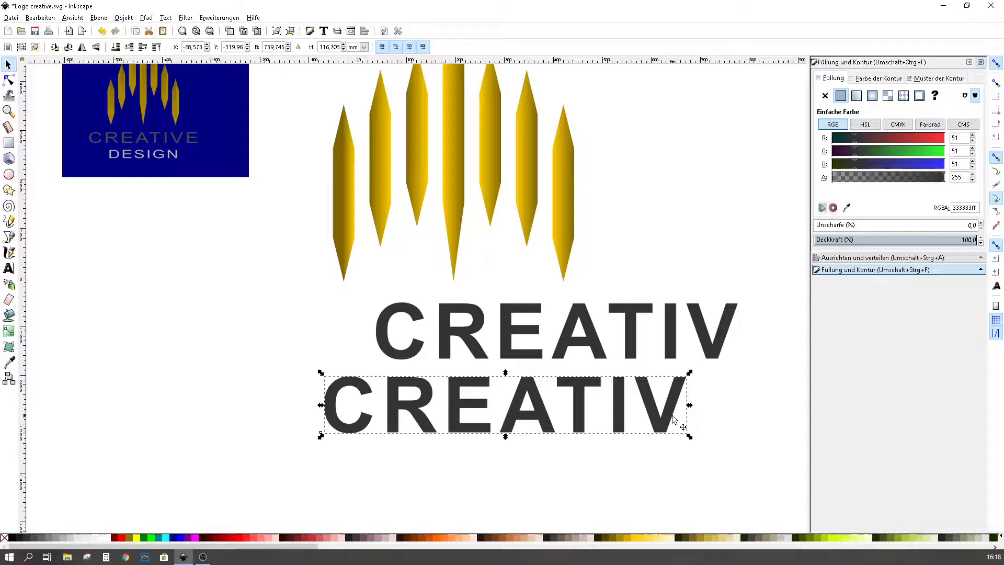
Step: Switch the lower copy to Normal weight and shrink it to about 40% width
left_click(9, 268)
key("ctrl+a")
left_click(170, 47)
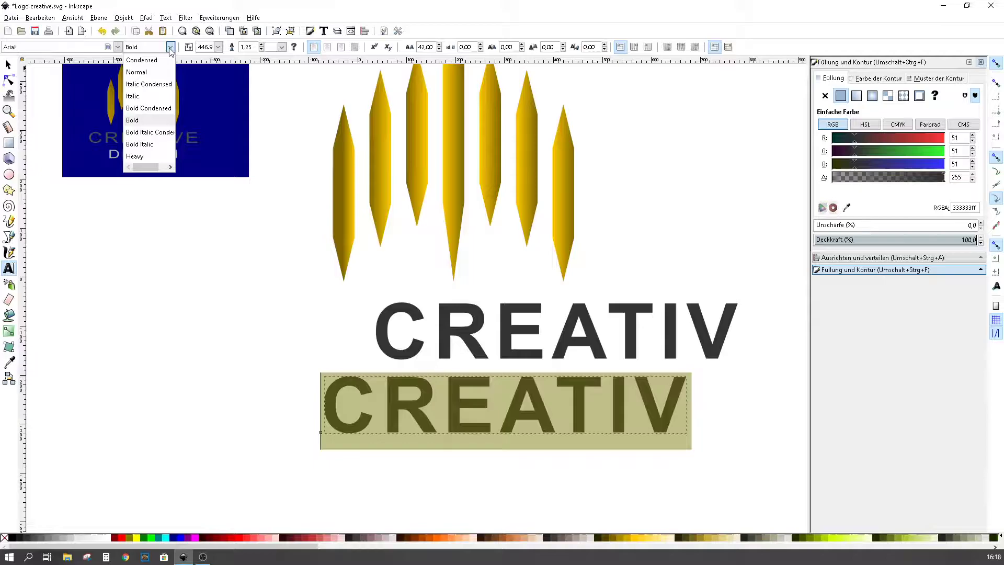
left_click(137, 72)
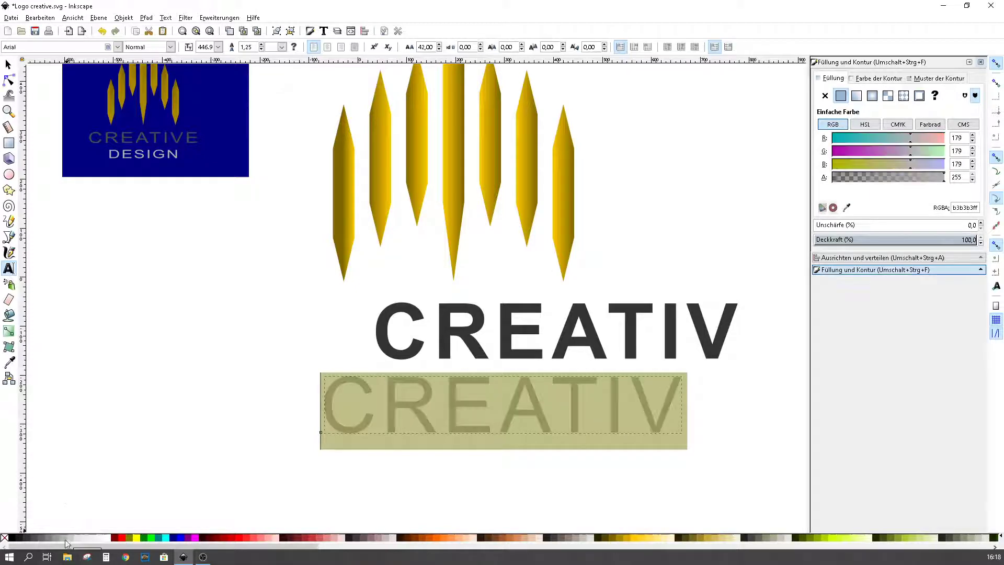
key("F1")
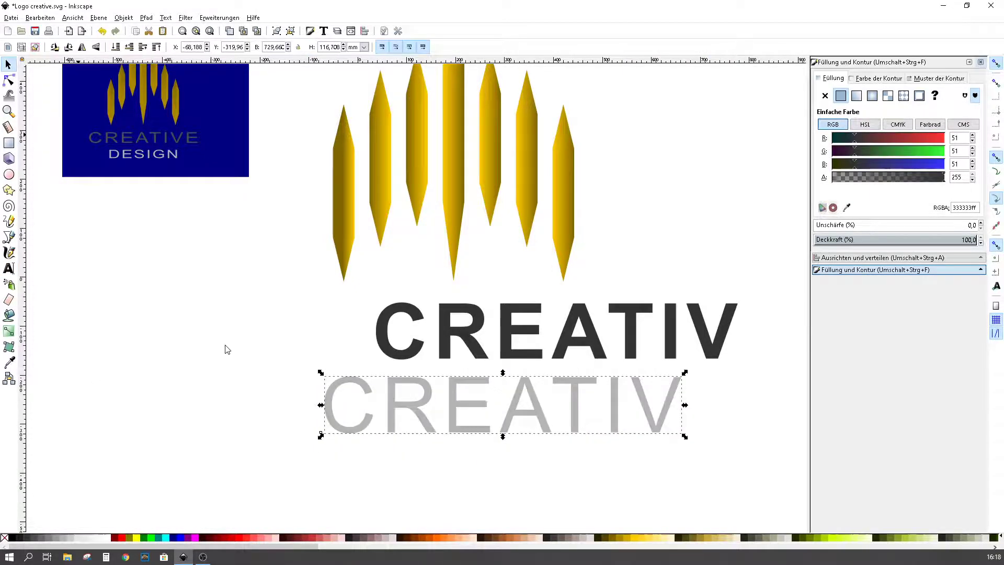
mouse_move(320, 436)
left_mouse_down()
mouse_move(340, 388)
mouse_move(327, 383)
mouse_move(345, 386)
left_mouse_up()
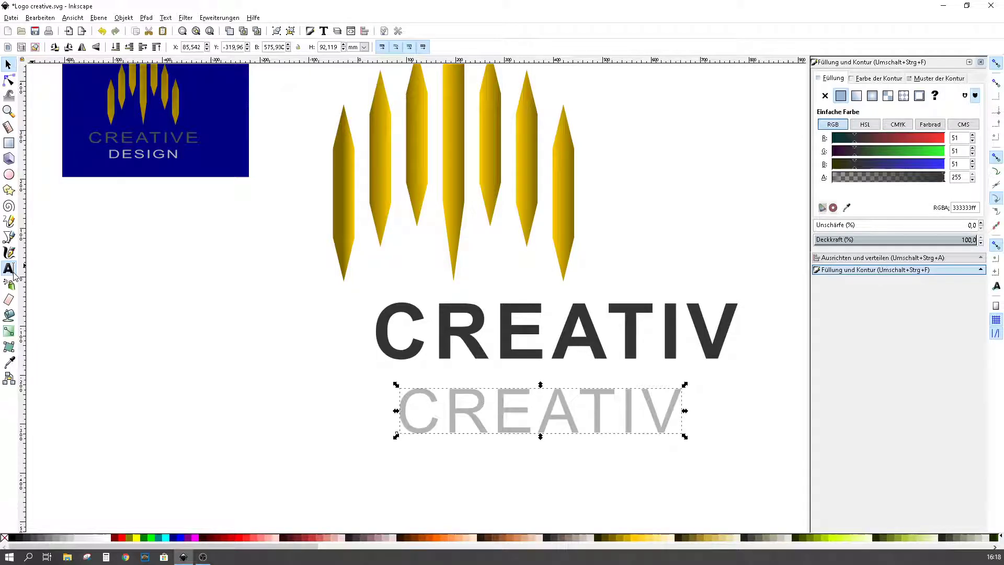
Step: Retype the small copy as SLOGAN and colour it medium grey 808080
left_click(9, 269)
left_click_drag(670, 416, 397, 406)
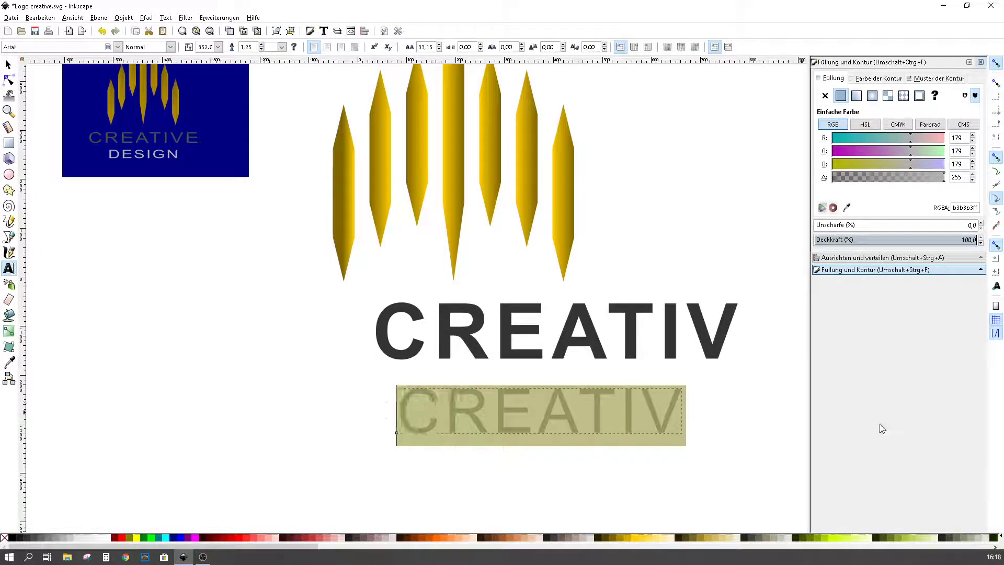
type("SLOGA")
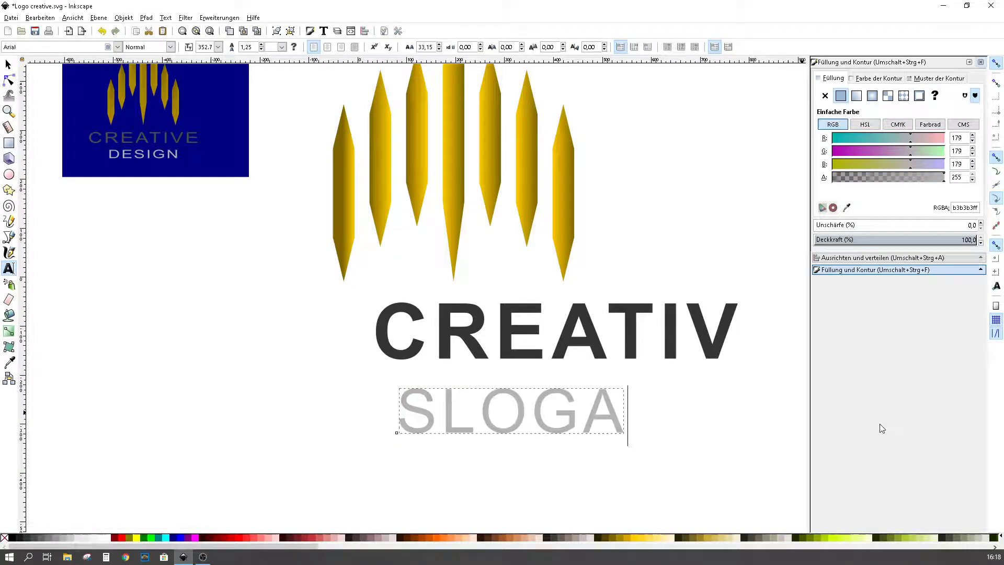
type("N")
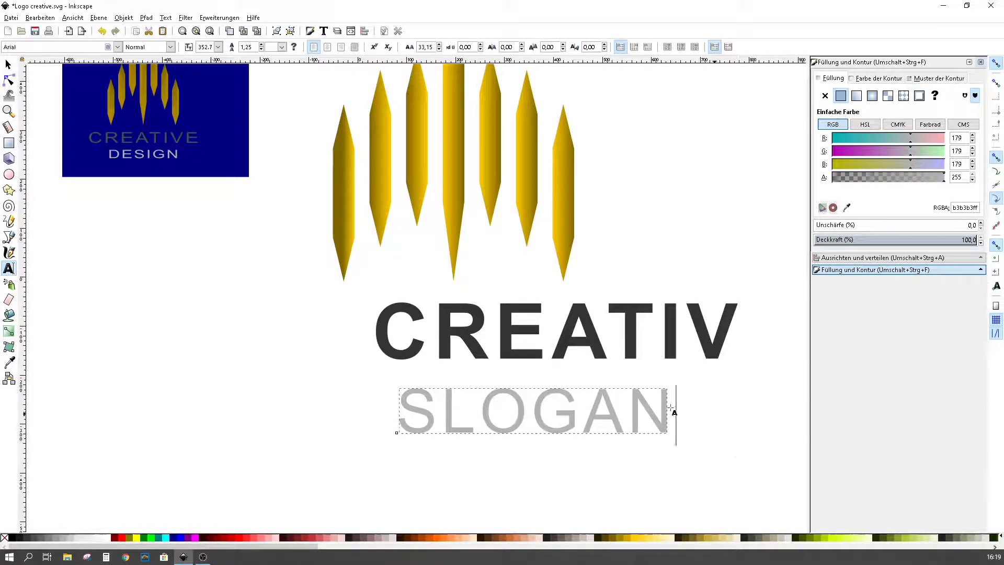
left_click_drag(673, 410, 397, 414)
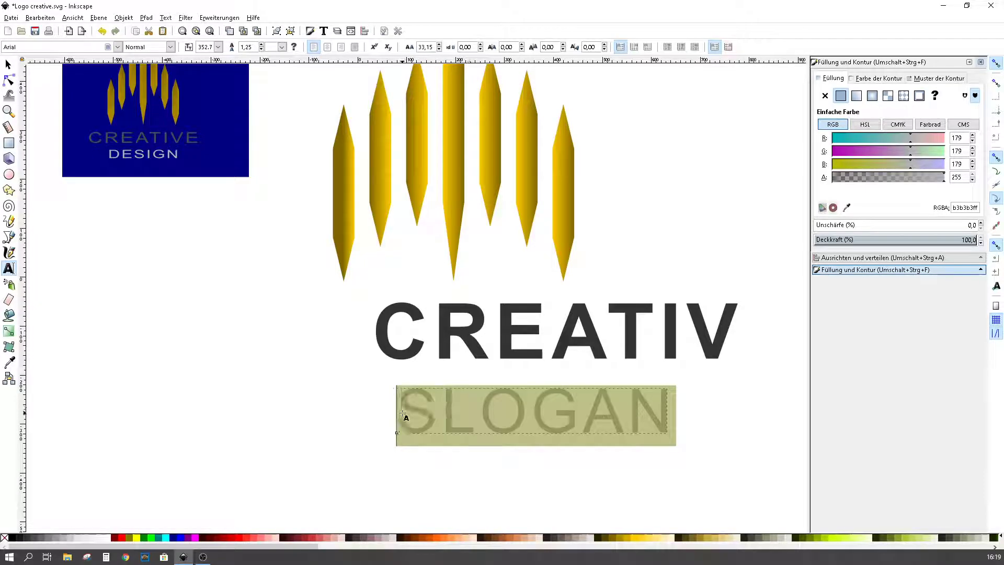
left_click(51, 538)
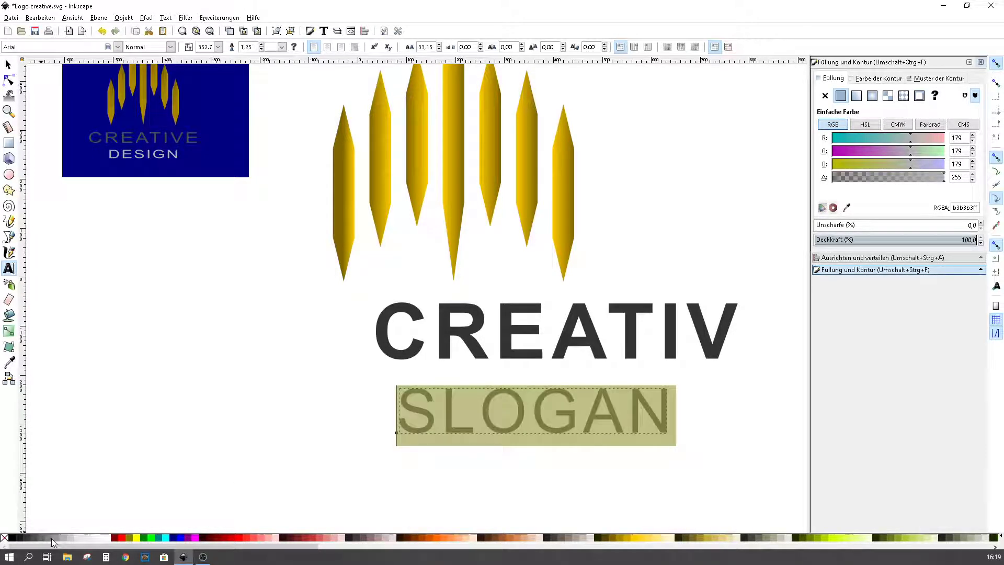
Step: Rubber-band select the seven gold spikes and group them with Ctrl+G
left_click(8, 64)
left_click(301, 442)
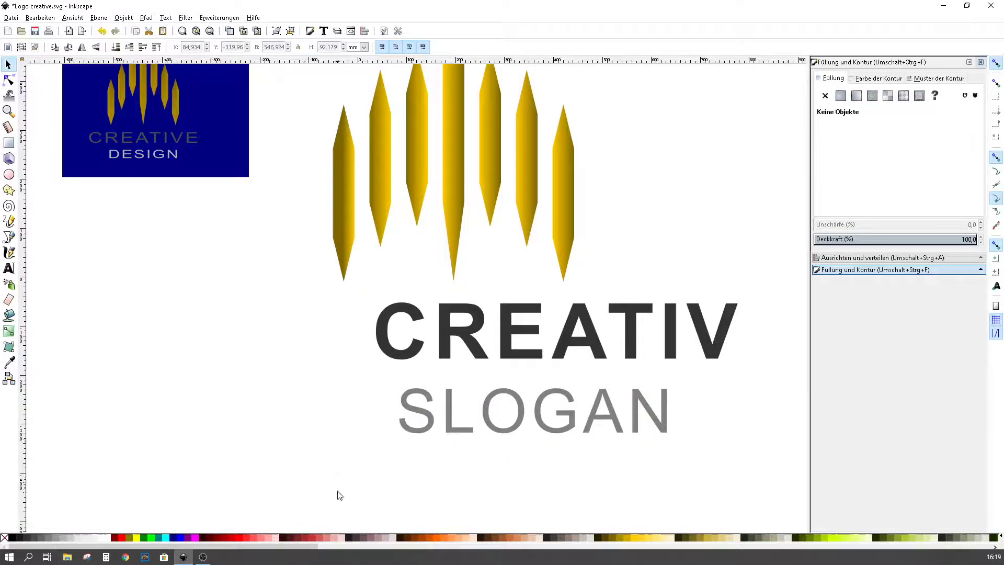
scroll(337, 496, "up", 2)
scroll(337, 496, "up", 2)
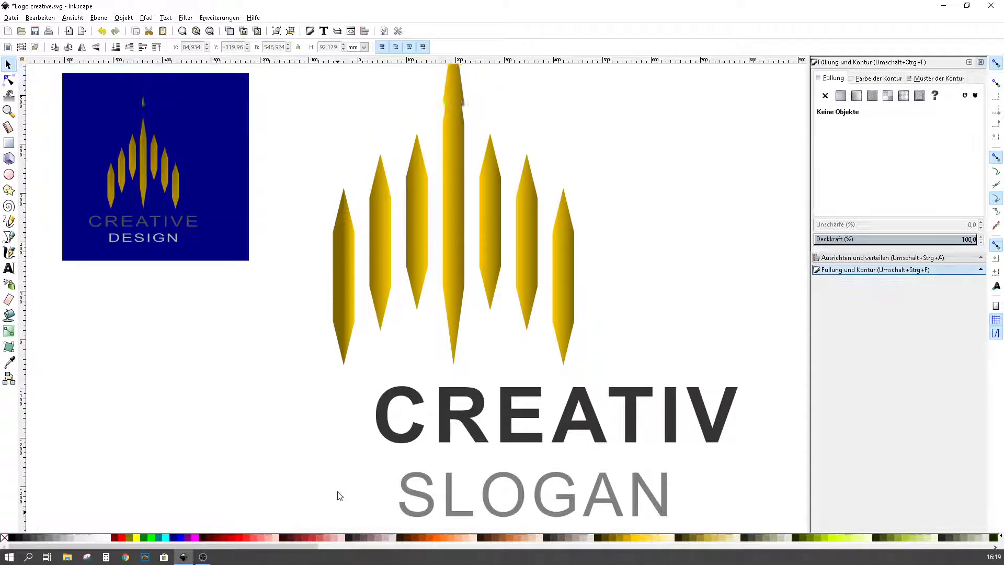
scroll(337, 495, "up", 2)
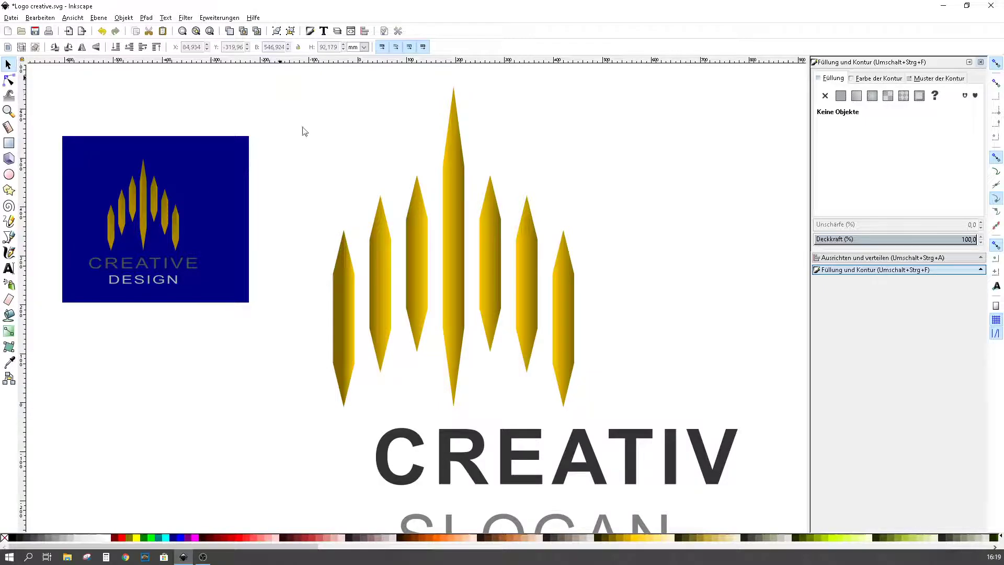
left_click_drag(280, 78, 637, 419)
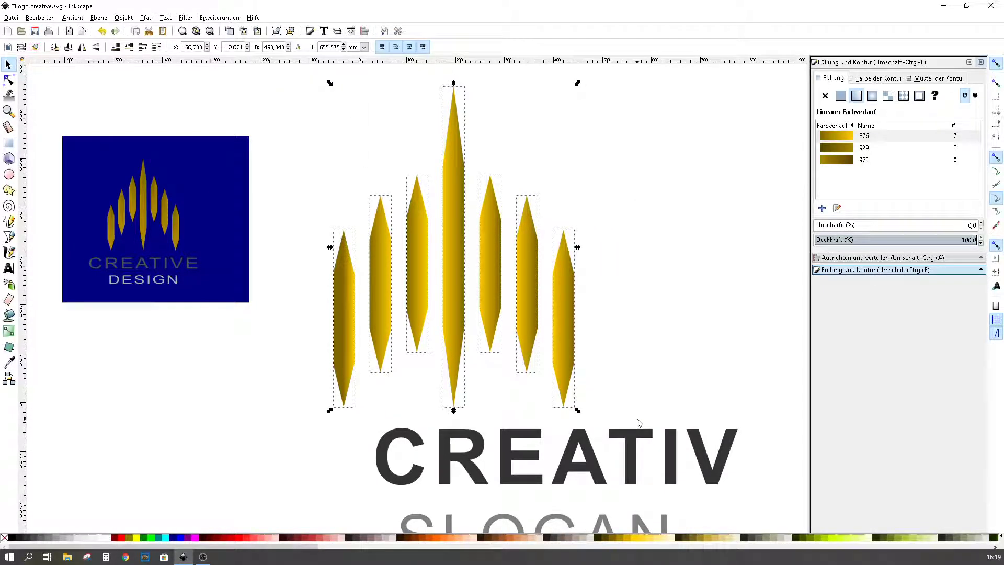
key("ctrl+g")
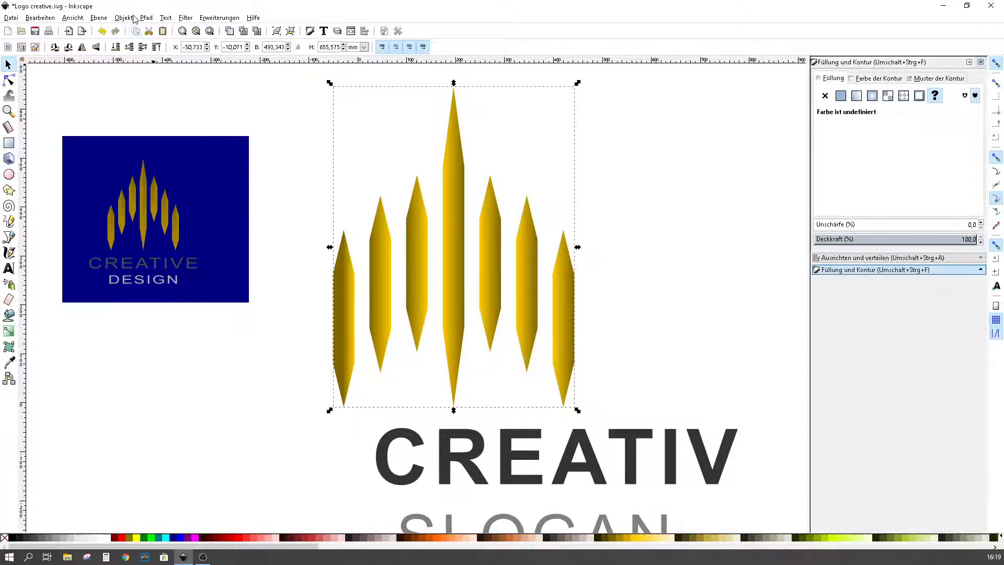
left_click(124, 17)
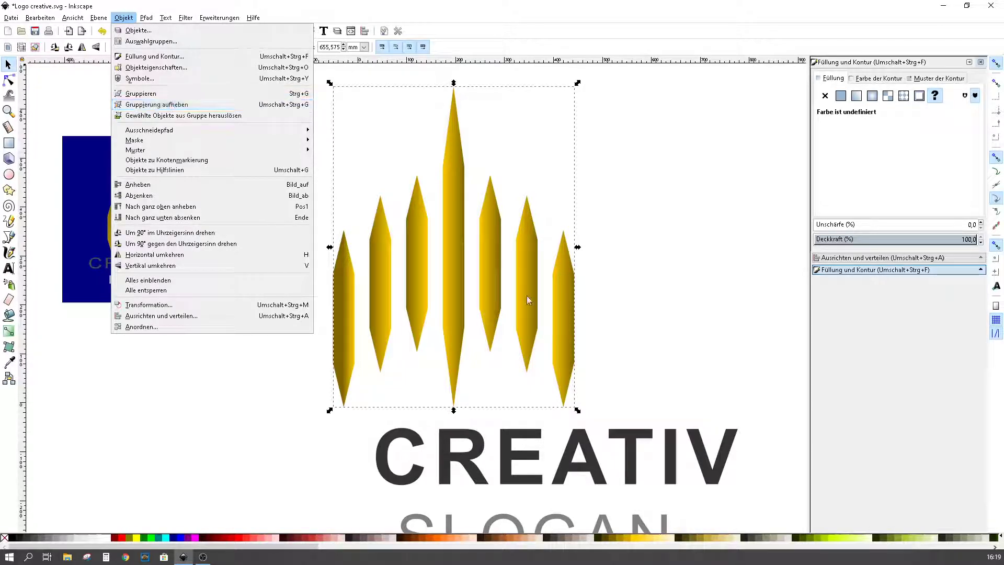
left_click(270, 439)
scroll(277, 422, "down", 1)
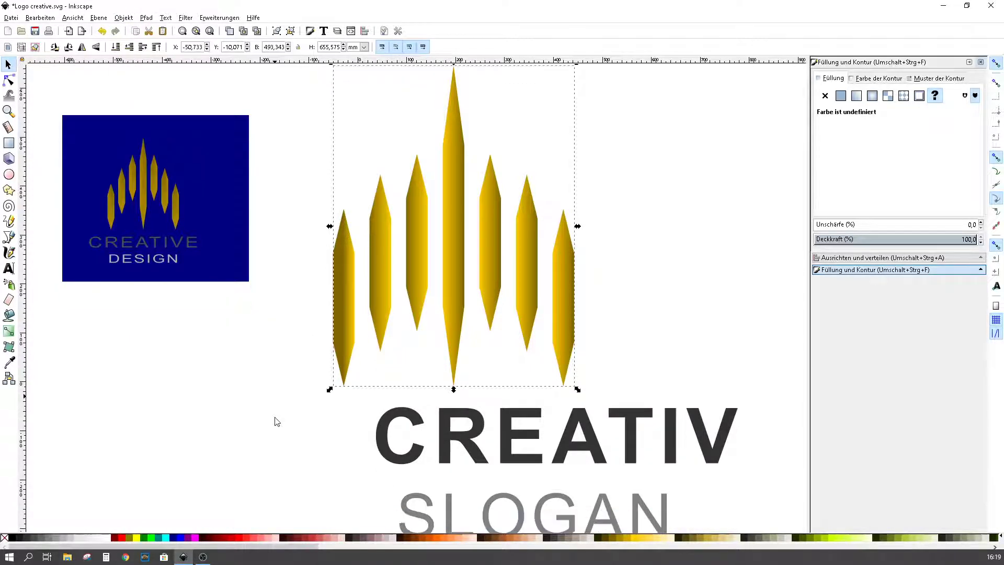
Step: Centre the spike group, CREATIV and SLOGAN on one vertical axis using Align and Distribute
left_click(387, 438, "shift")
left_click(429, 501, "shift")
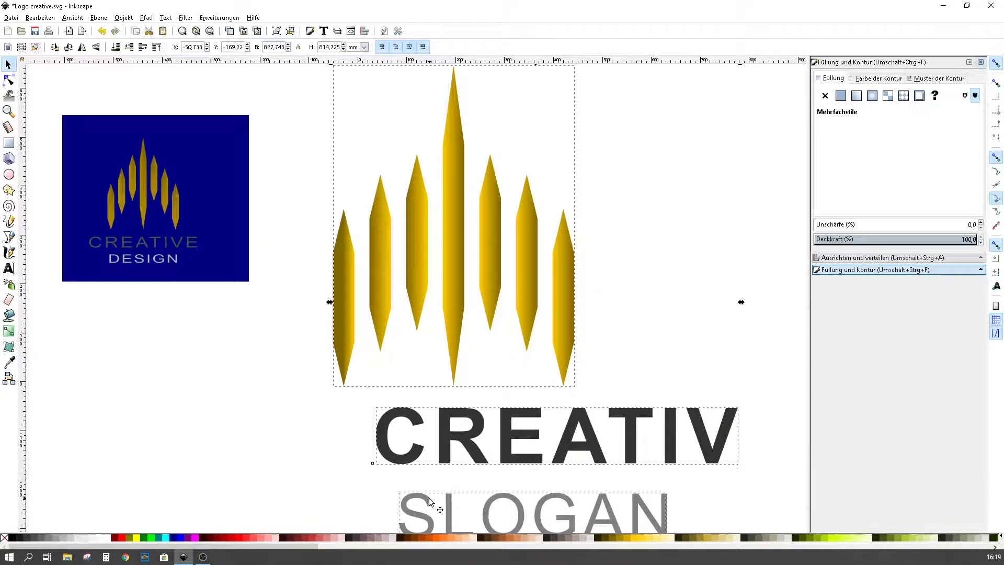
scroll(522, 403, "down", 2)
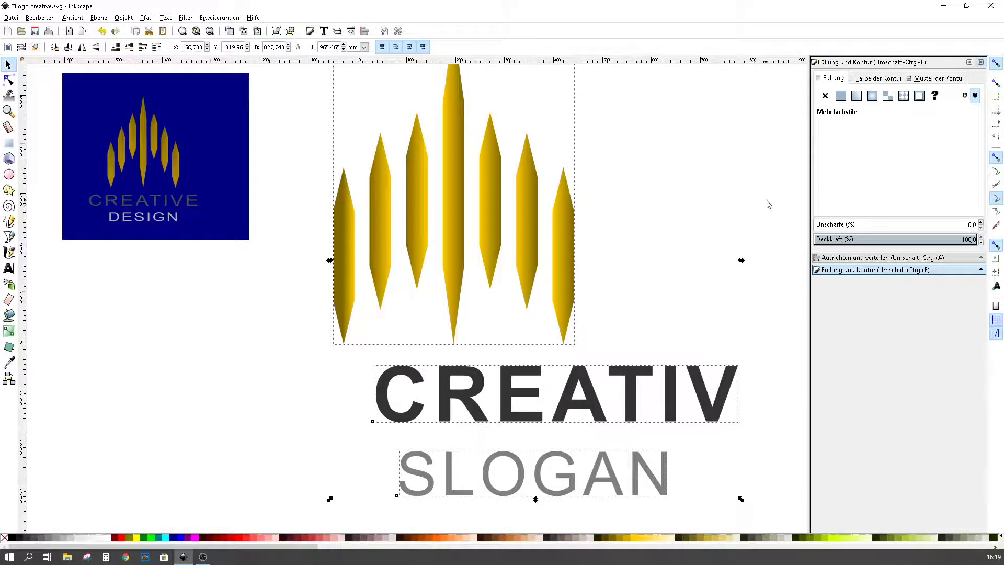
left_click(825, 258)
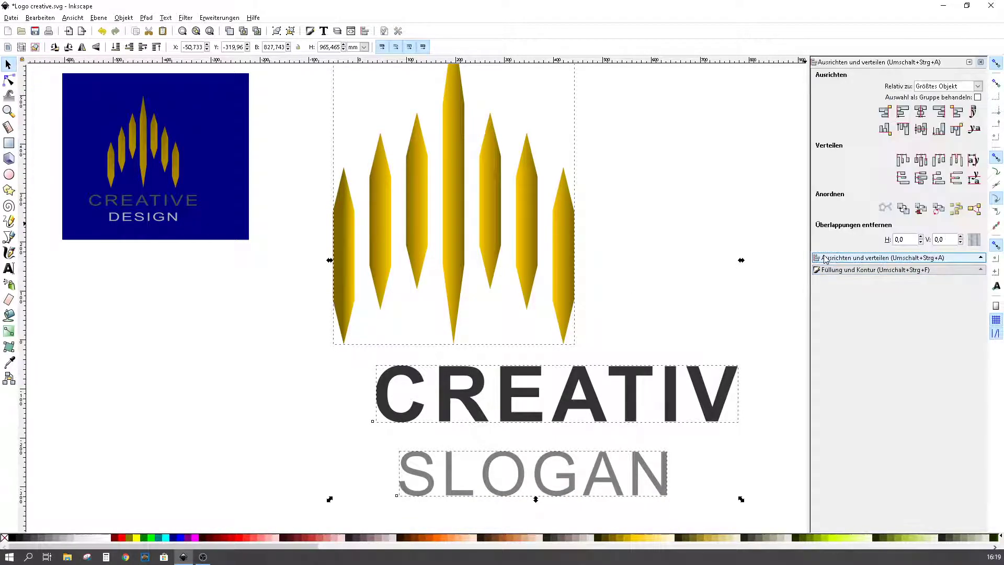
left_click(124, 18)
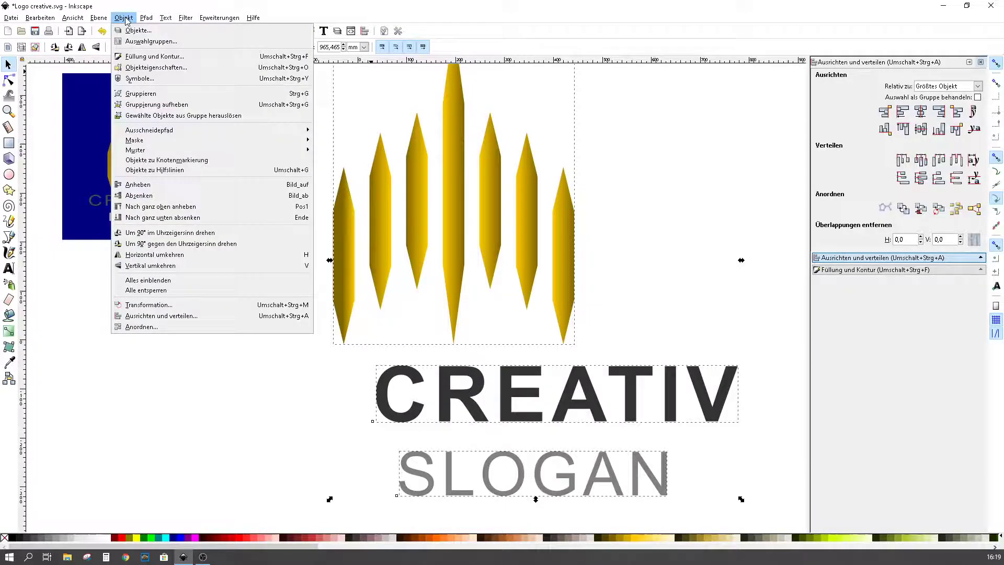
left_click(124, 18)
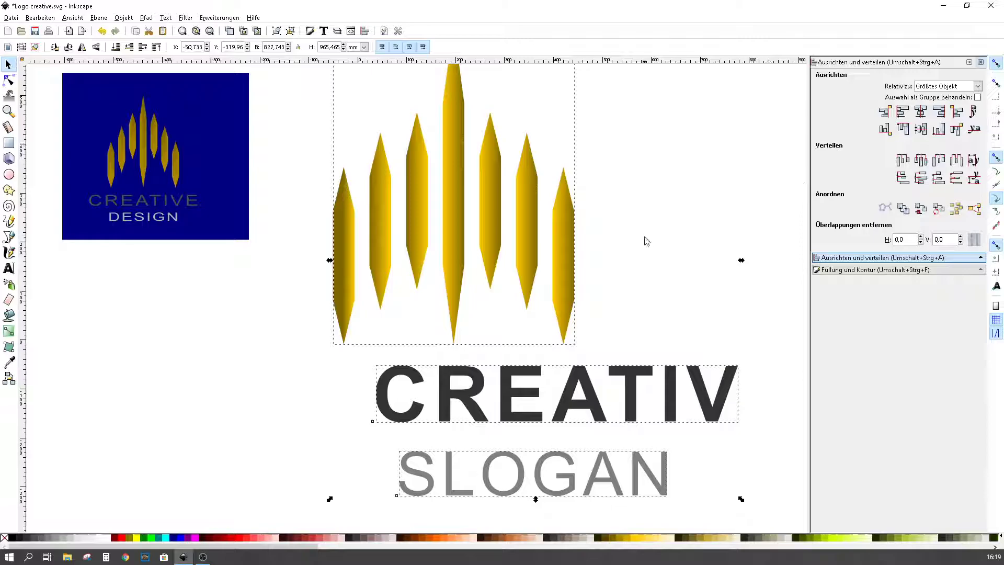
left_click(924, 115)
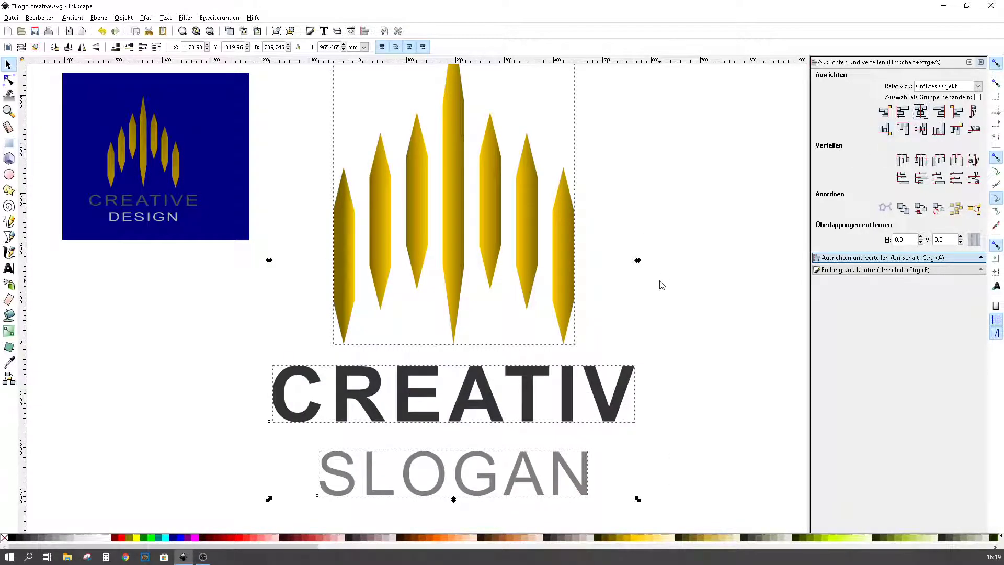
scroll(662, 285, "up", 2)
scroll(661, 285, "down", 1, "ctrl")
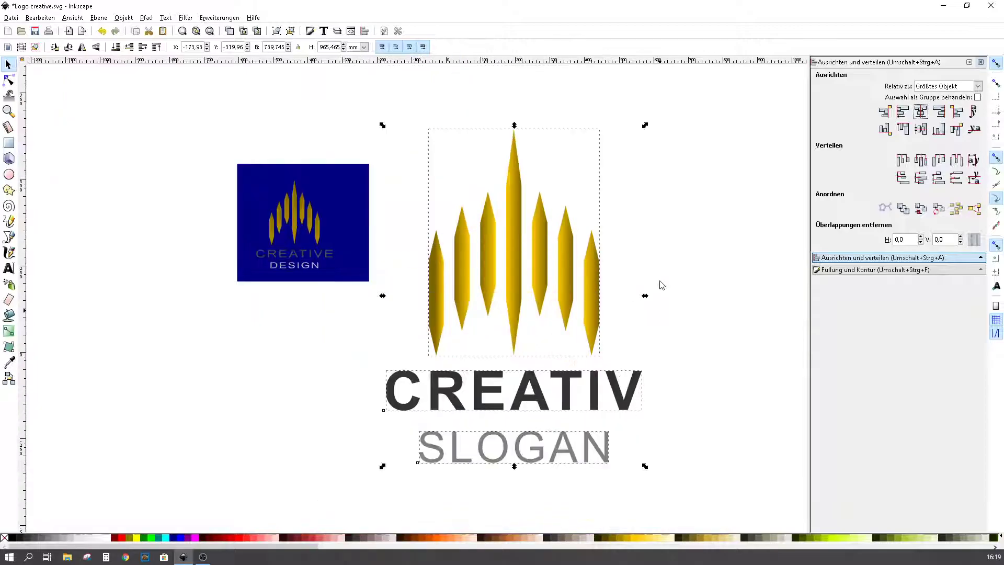
left_click(744, 296)
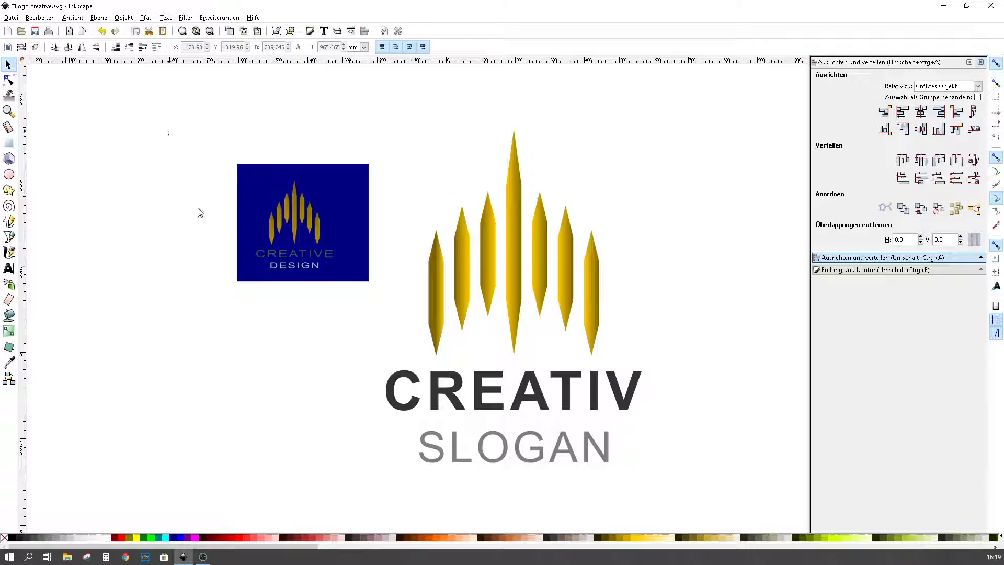
Step: Move the blue reference logo further to the left
left_click_drag(168, 131, 412, 314)
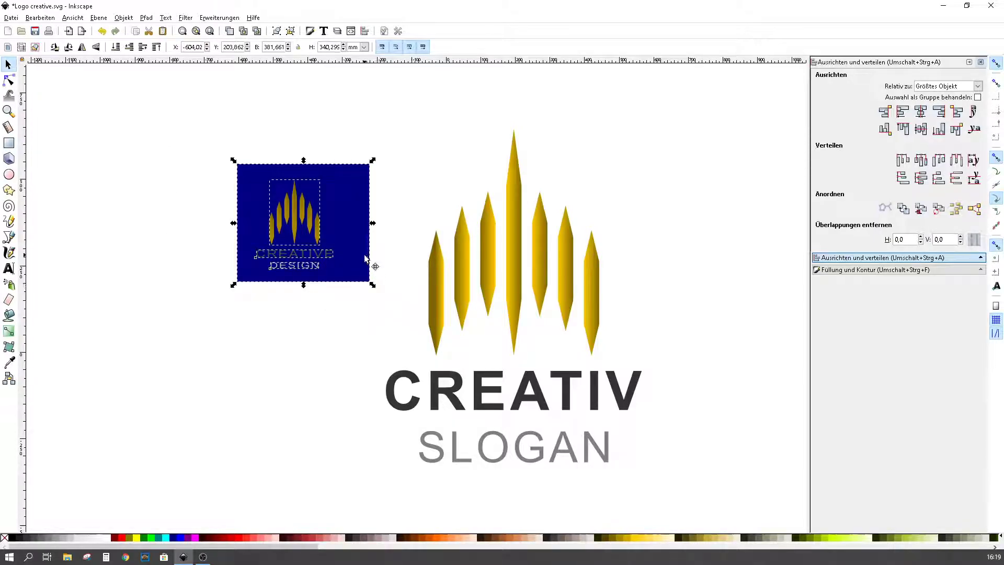
left_click_drag(371, 266, 210, 249)
left_click(52, 242)
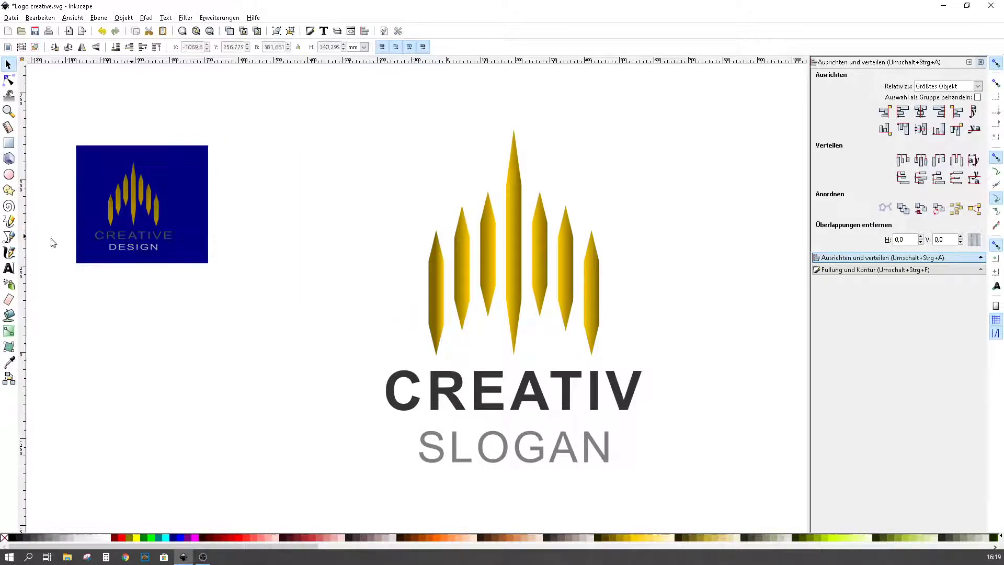
Step: Draw a large square over the logo, lower it to the bottom and fill it black
left_click(8, 145)
mouse_move(310, 113)
left_mouse_down()
mouse_move(724, 508)
mouse_move(758, 514)
left_mouse_up()
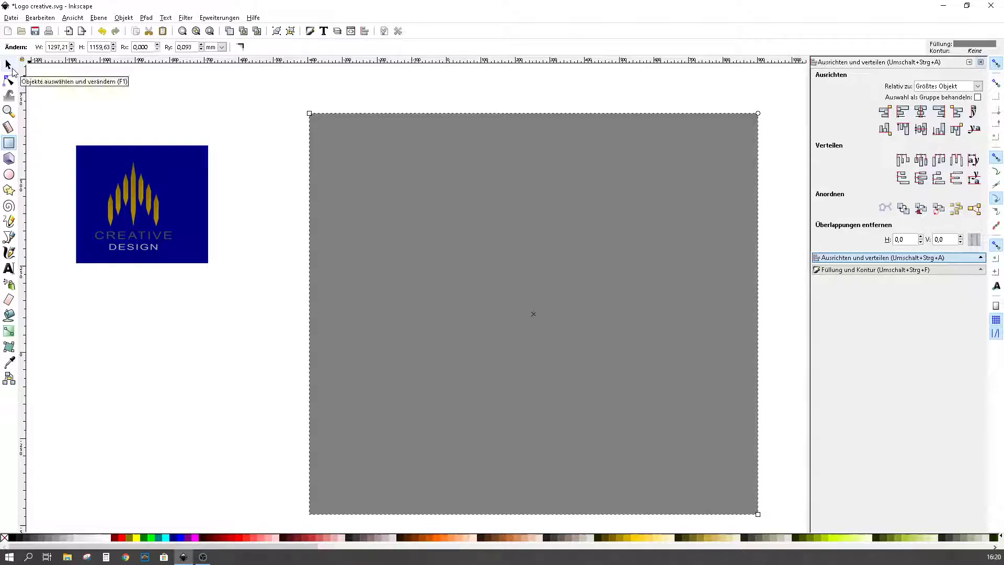
left_click(11, 68)
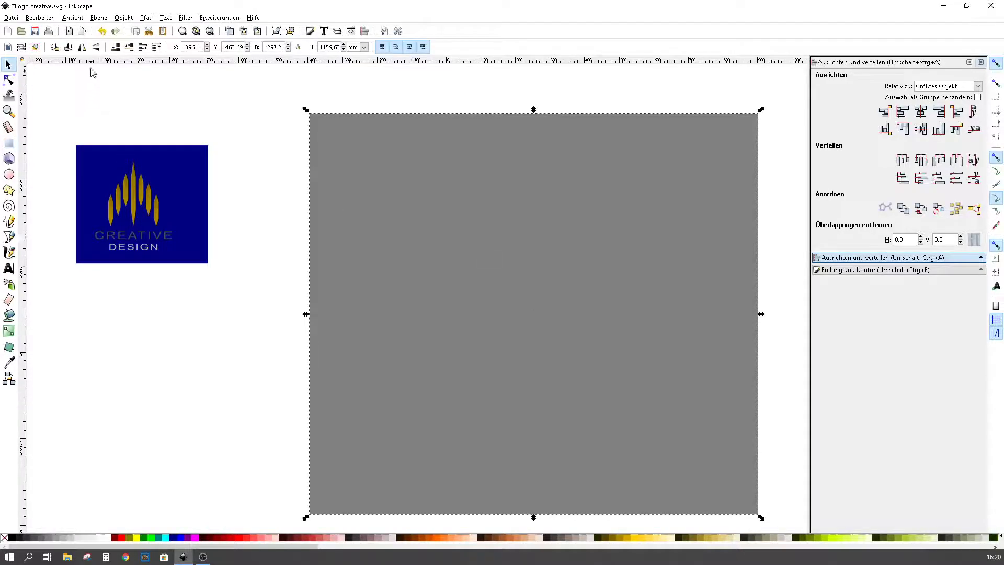
left_click(115, 47)
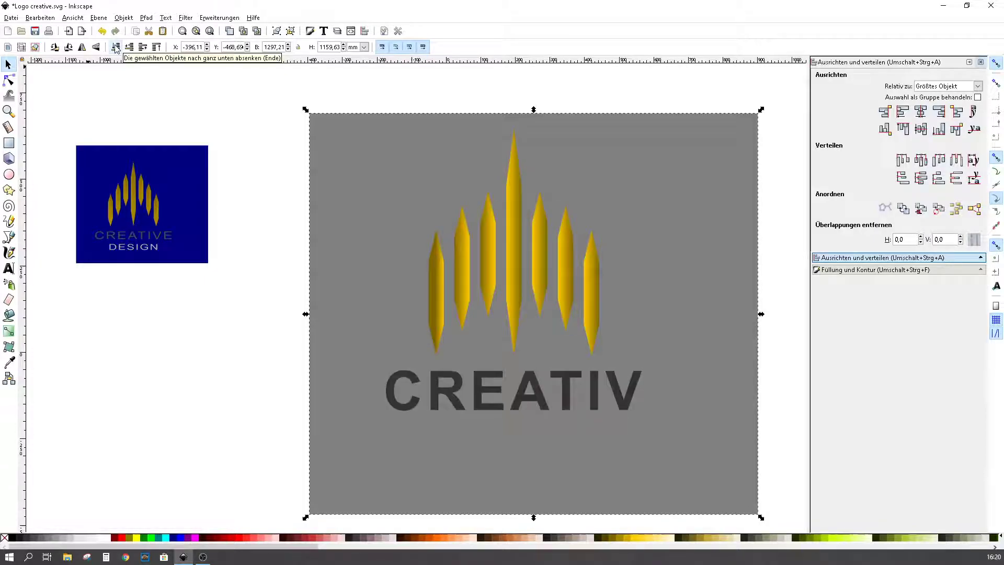
left_click(14, 539)
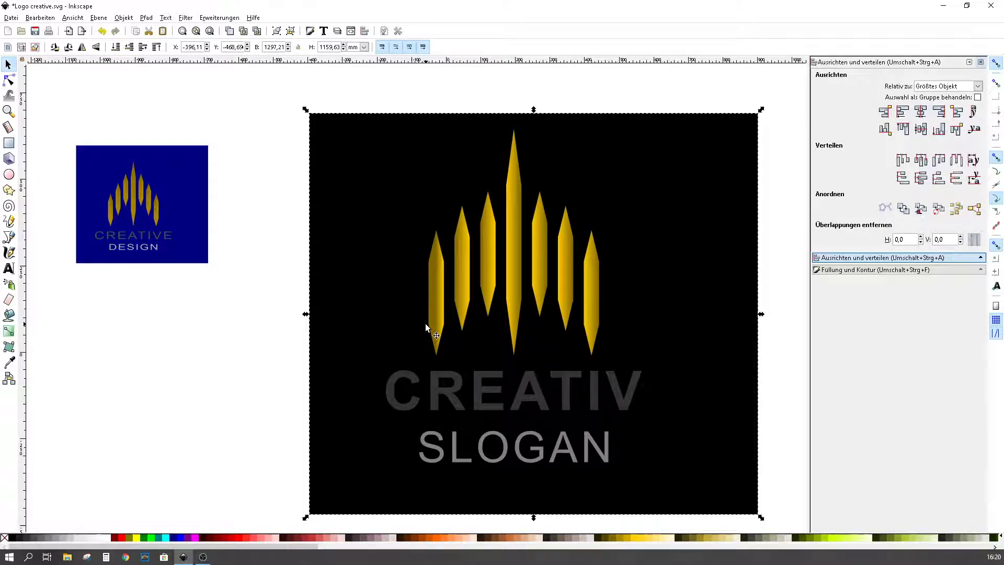
left_click(9, 270)
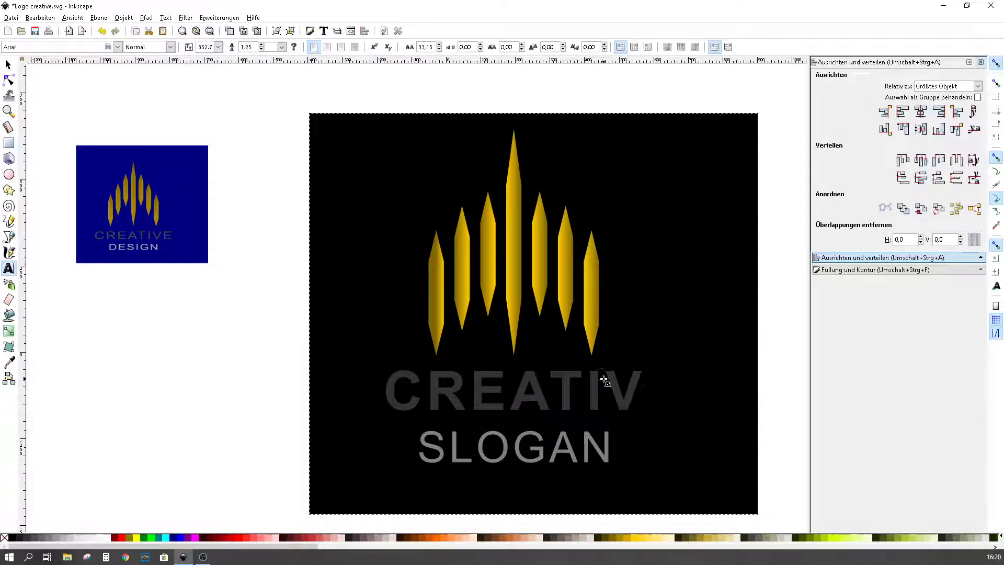
Step: Append an E so the dark grey wordmark reads CREATIVE
left_click(8, 64)
left_click(616, 380)
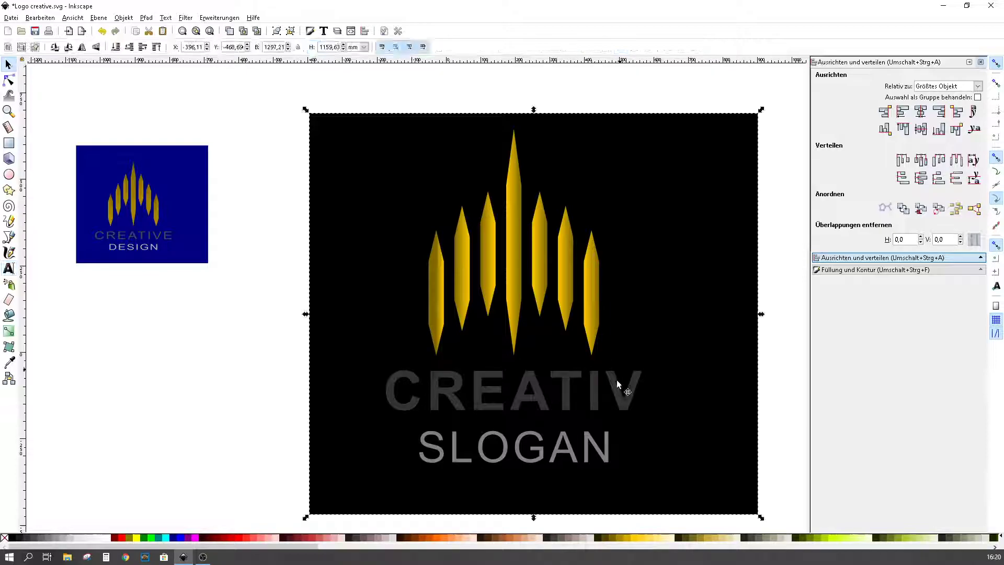
left_click(641, 398)
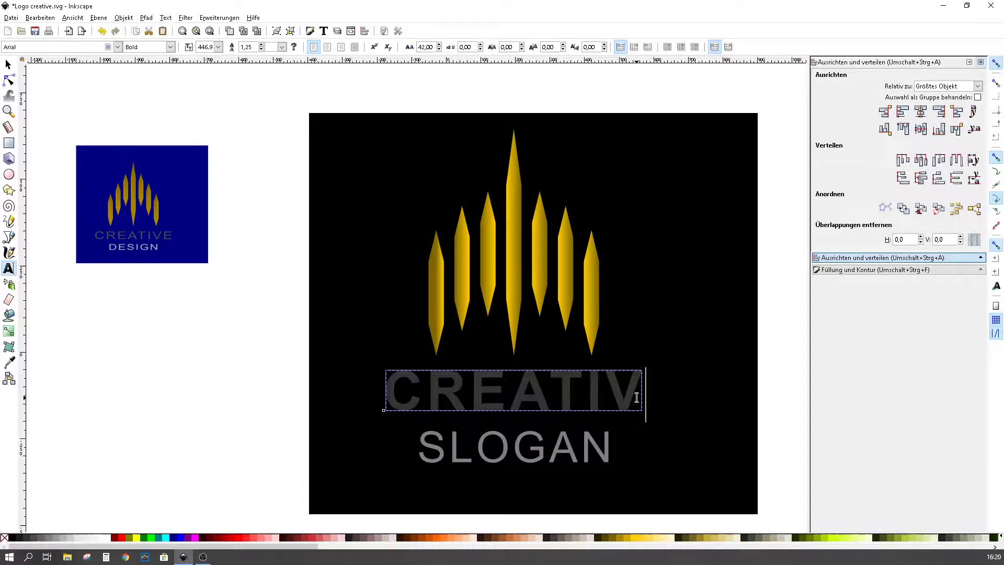
left_click(627, 397)
key("End")
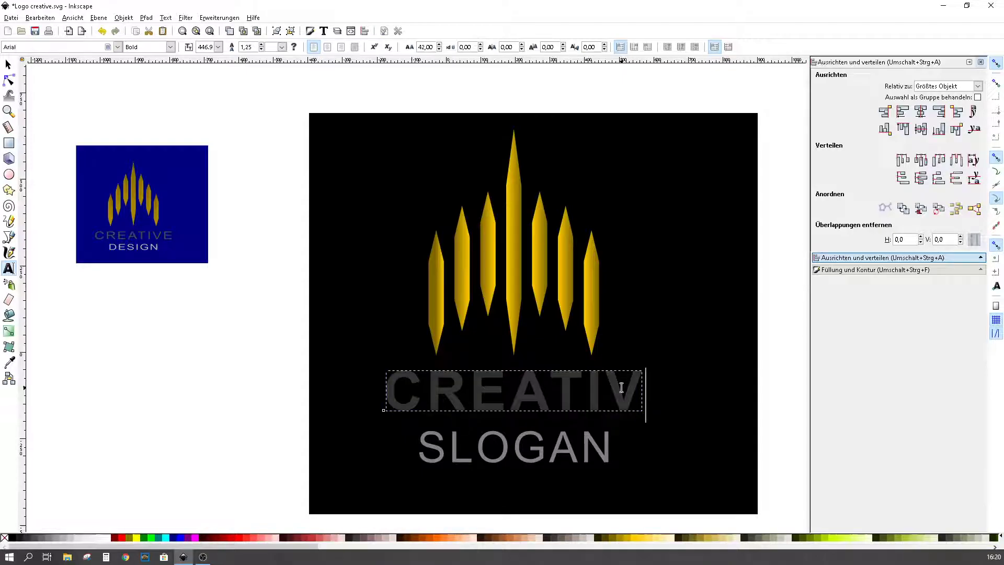
type("E")
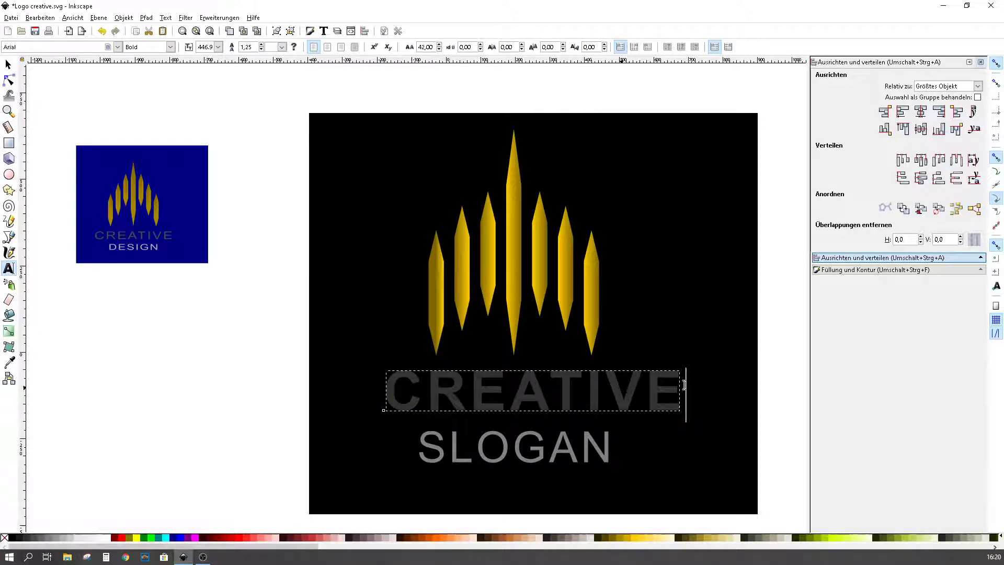
Step: Re-centre the spikes, CREATIVE and SLOGAN on the vertical axis
left_click(6, 64)
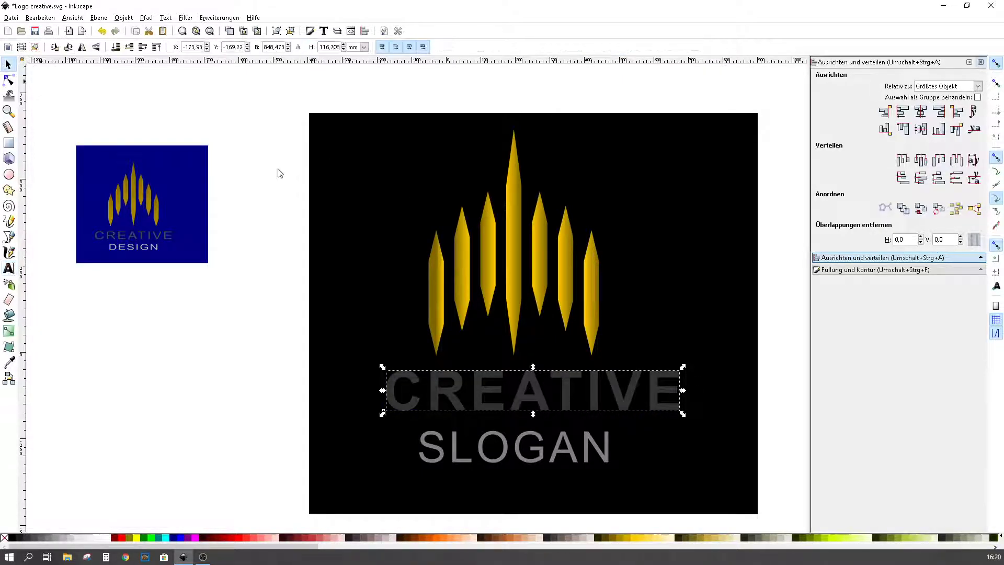
left_click(440, 250, "shift")
left_click(437, 430, "shift")
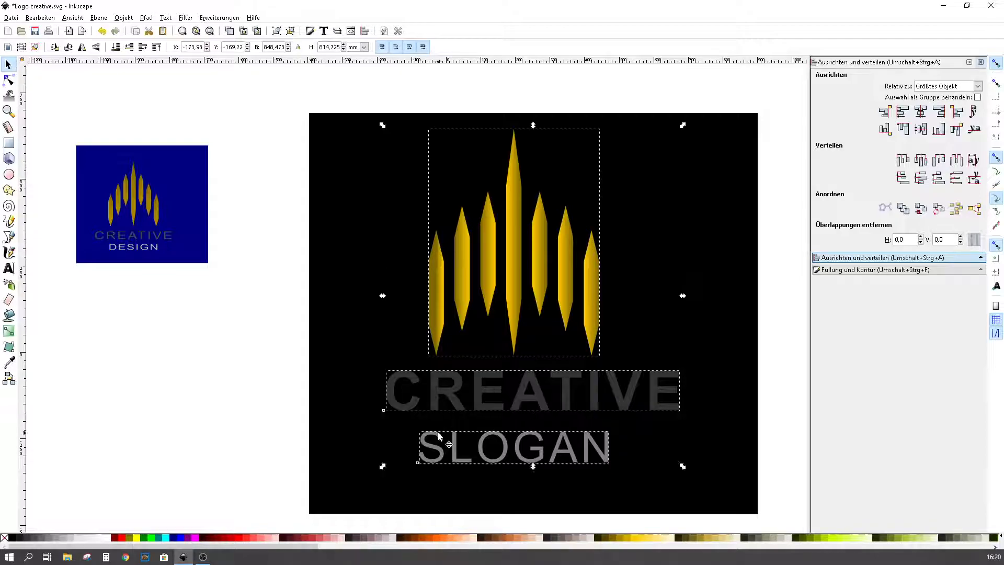
left_click(921, 113)
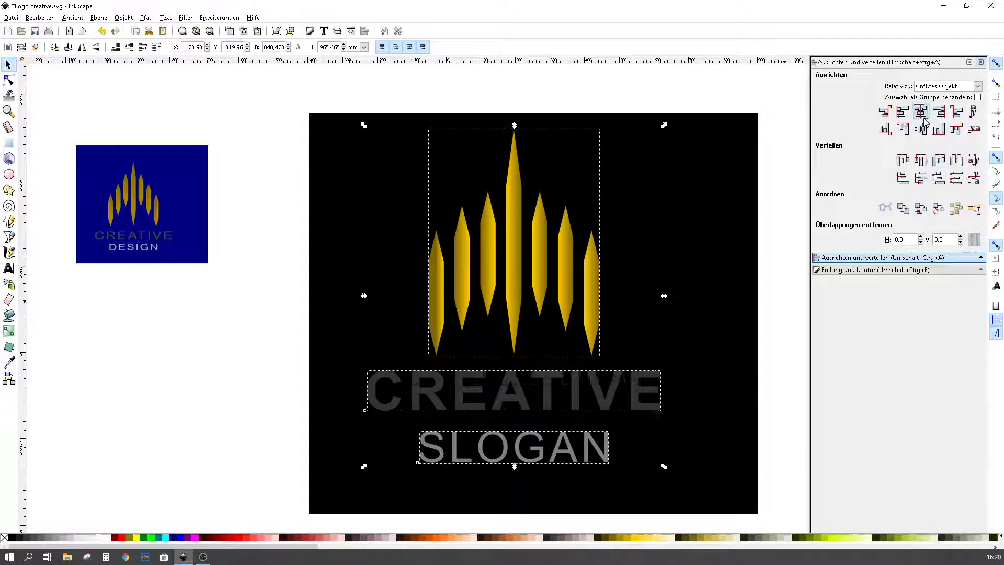
left_click(250, 379)
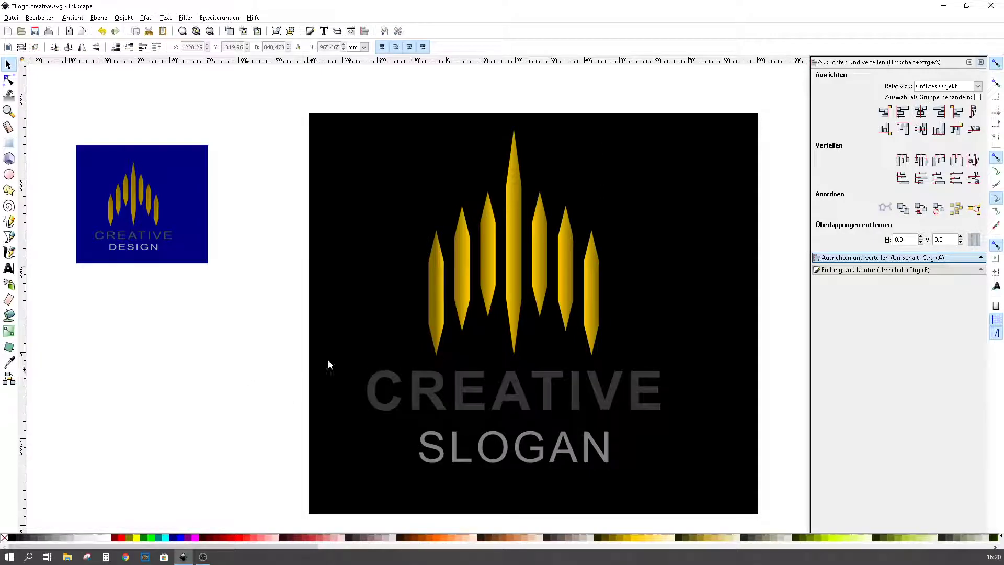
Step: Convert the gold spikes group, CREATIVE text and SLOGAN text to paths
left_click(469, 306)
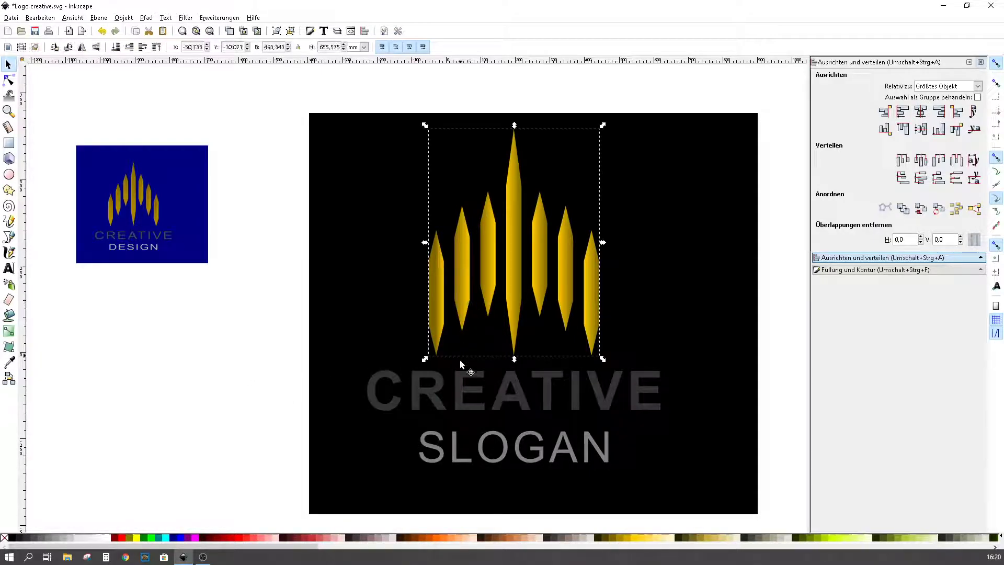
left_click(459, 387, "shift")
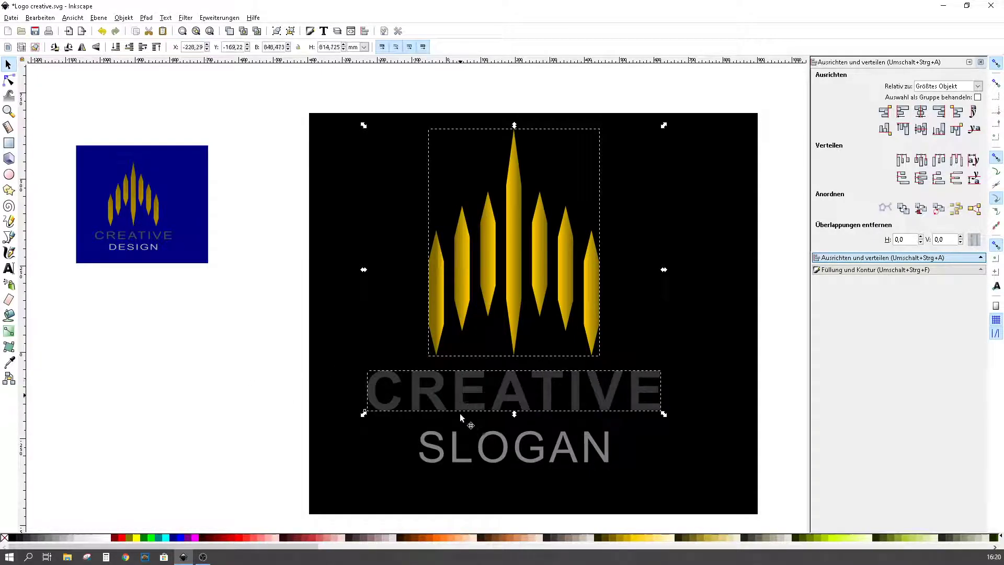
left_click(482, 441, "shift")
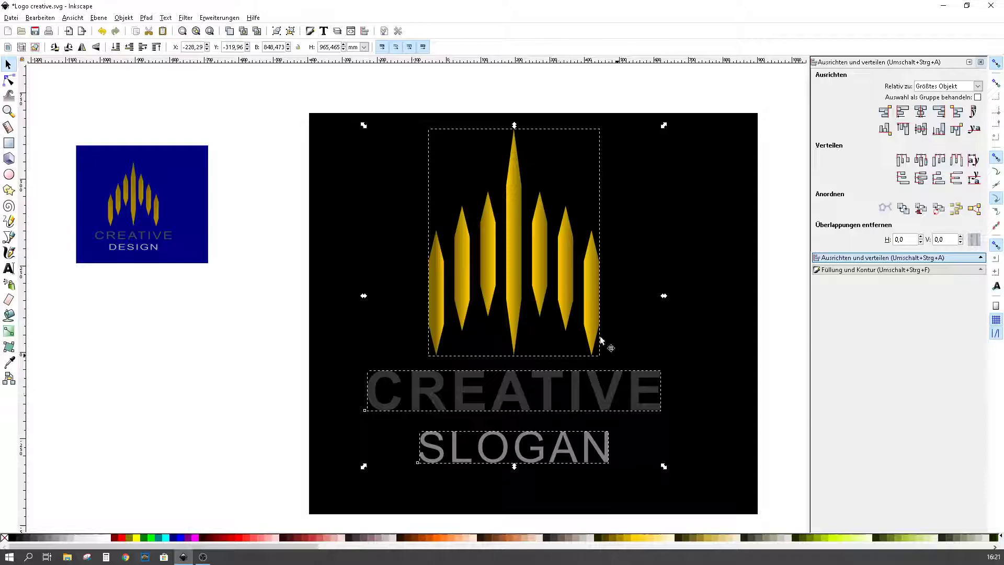
left_click(147, 19)
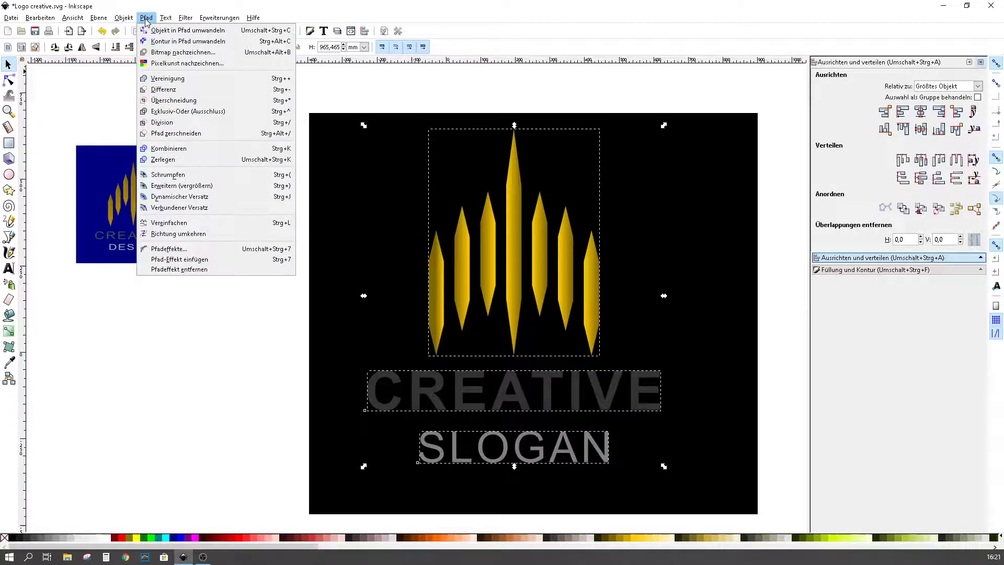
left_click(173, 30)
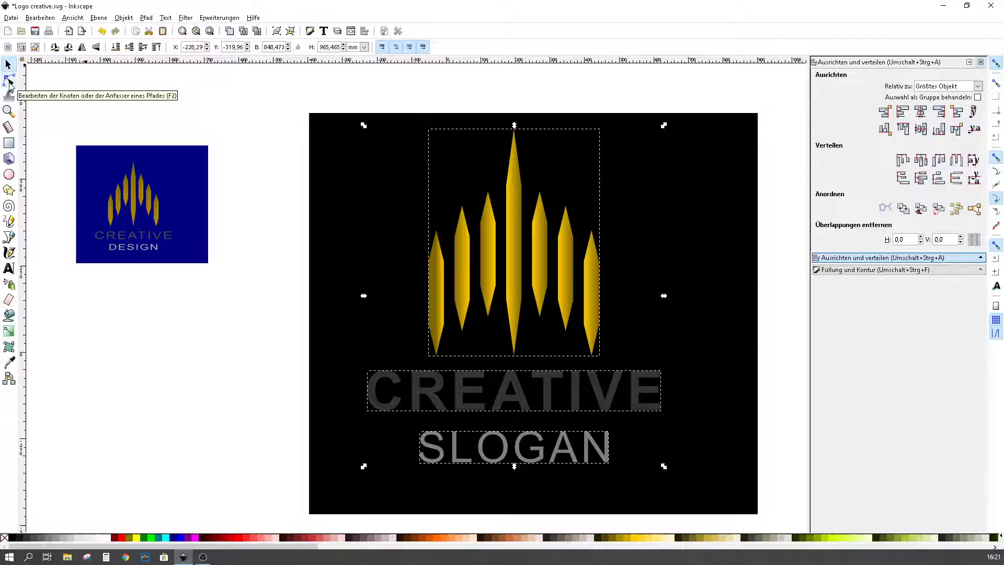
Step: Drag nodes of the CREATIVE 'C' path toward the upper left, then deselect everything
left_click(9, 81)
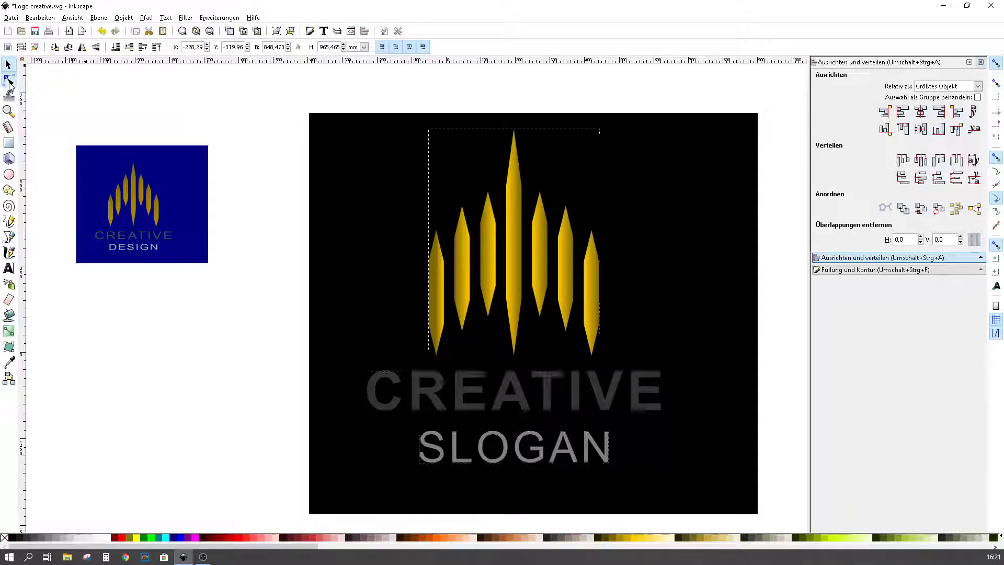
left_click(380, 395)
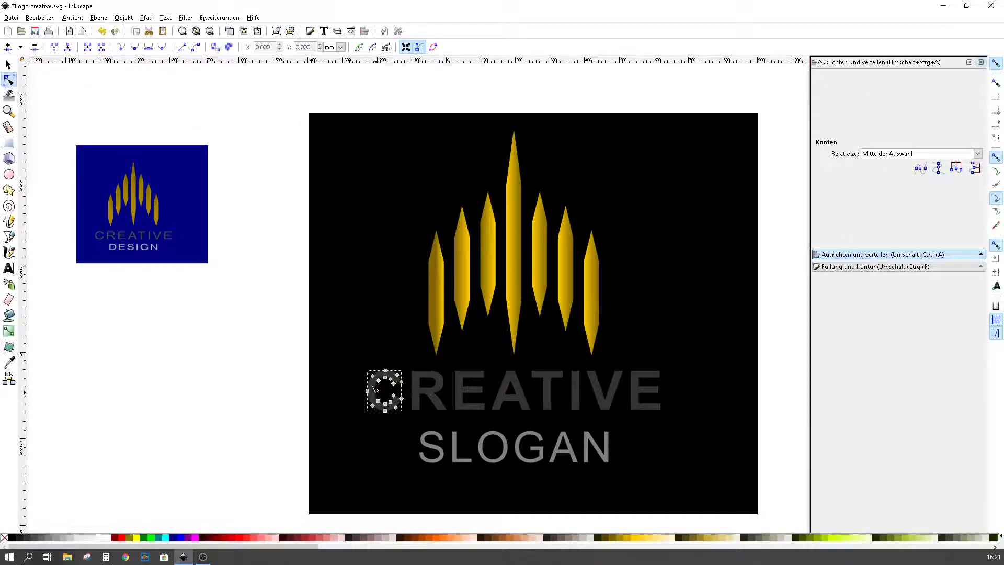
left_click_drag(374, 378, 338, 332)
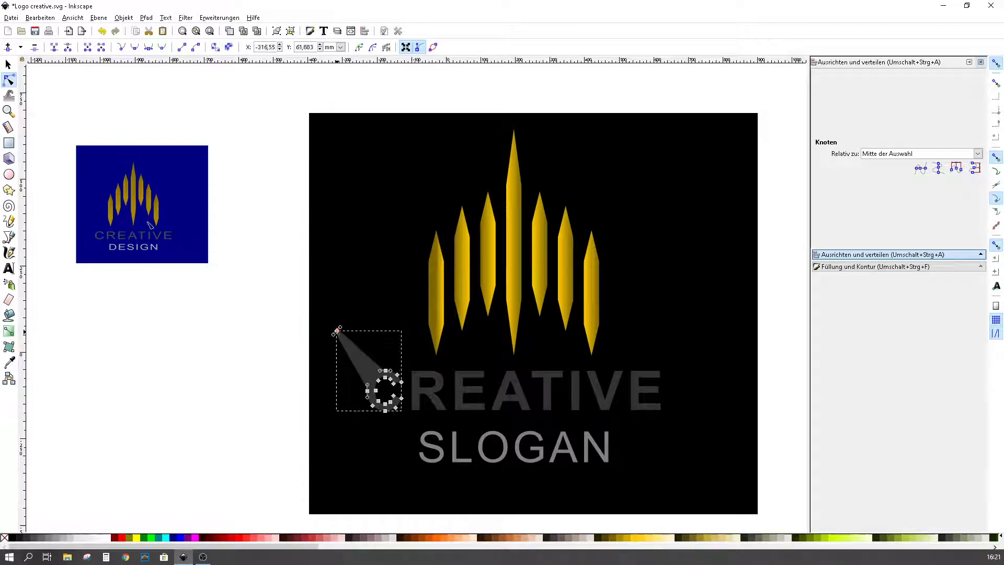
key("s")
left_click(180, 353)
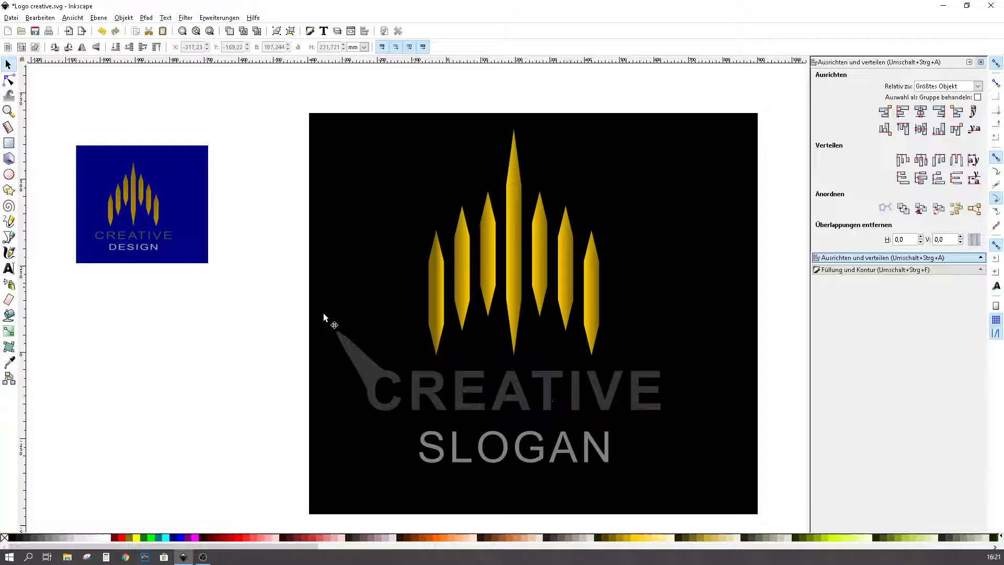
key("ctrl+z")
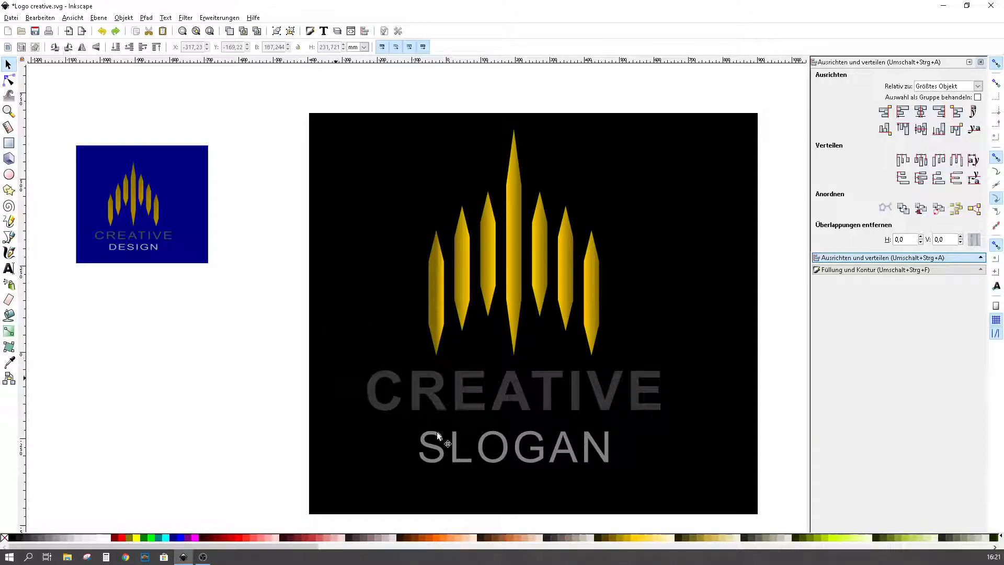